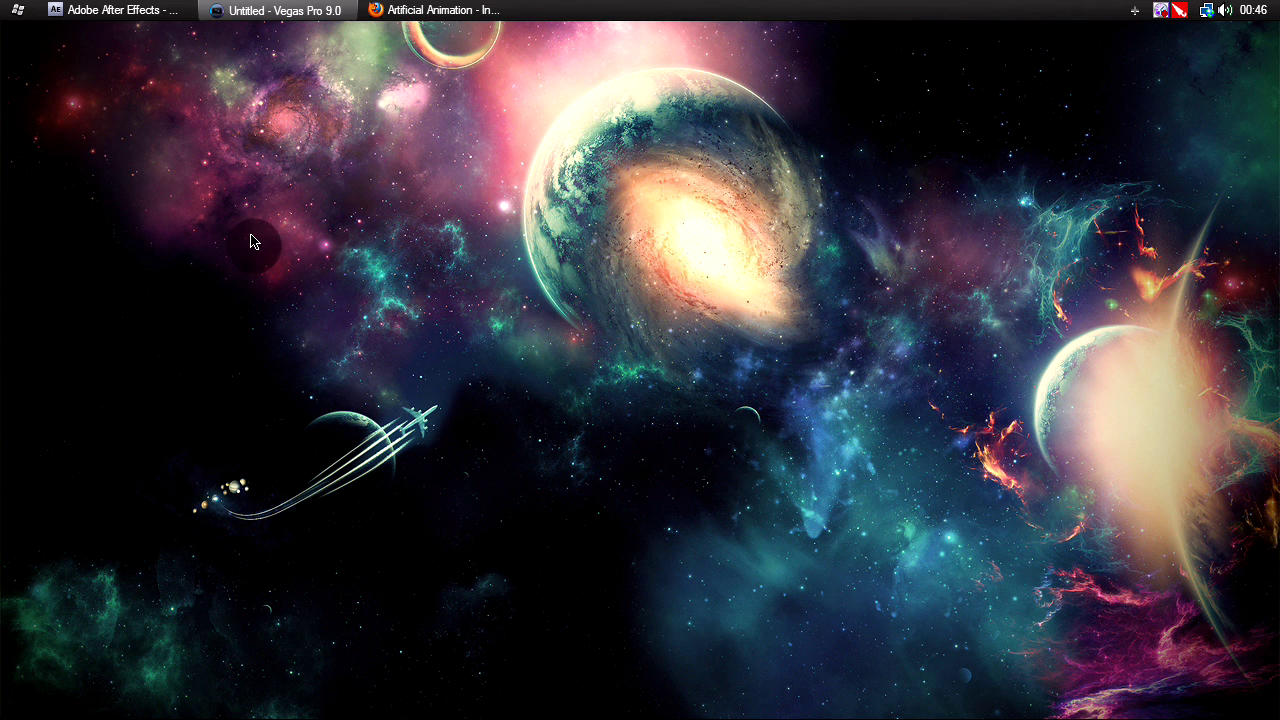
- Bring After Effects forward and look over the Render Queue, Project and Effect Controls panels
left_click(120, 10)
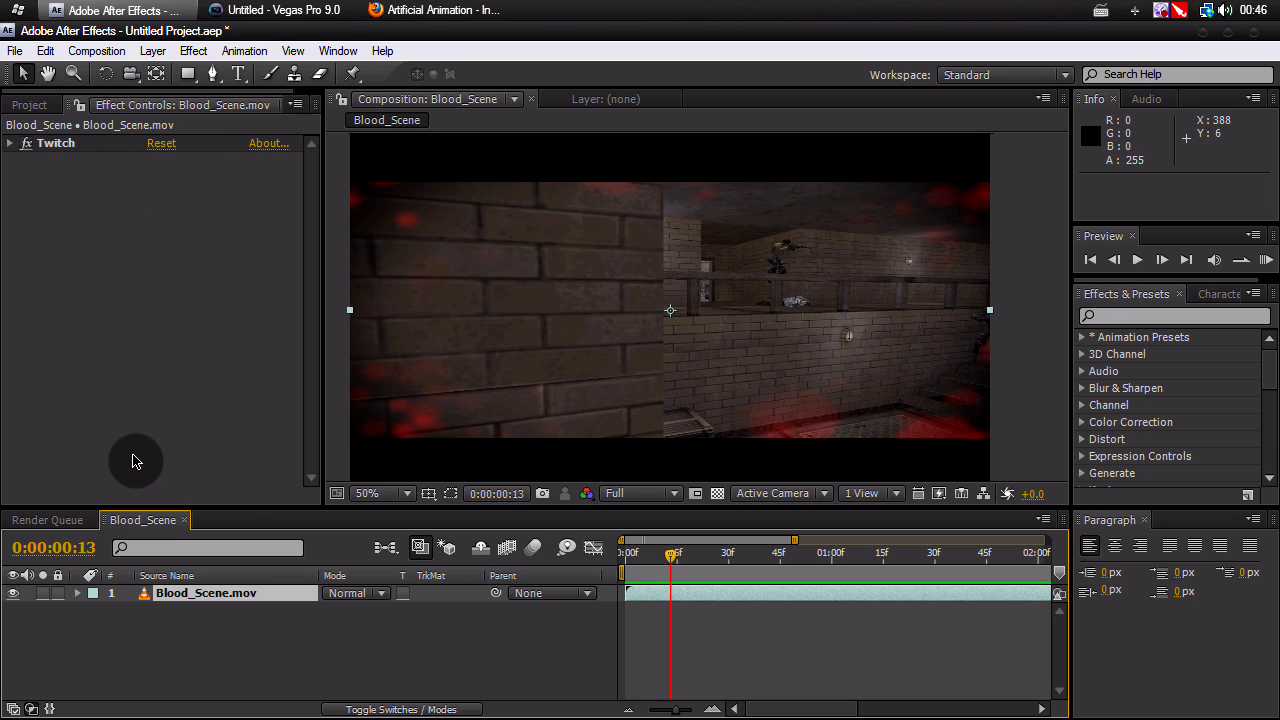
left_click(50, 520)
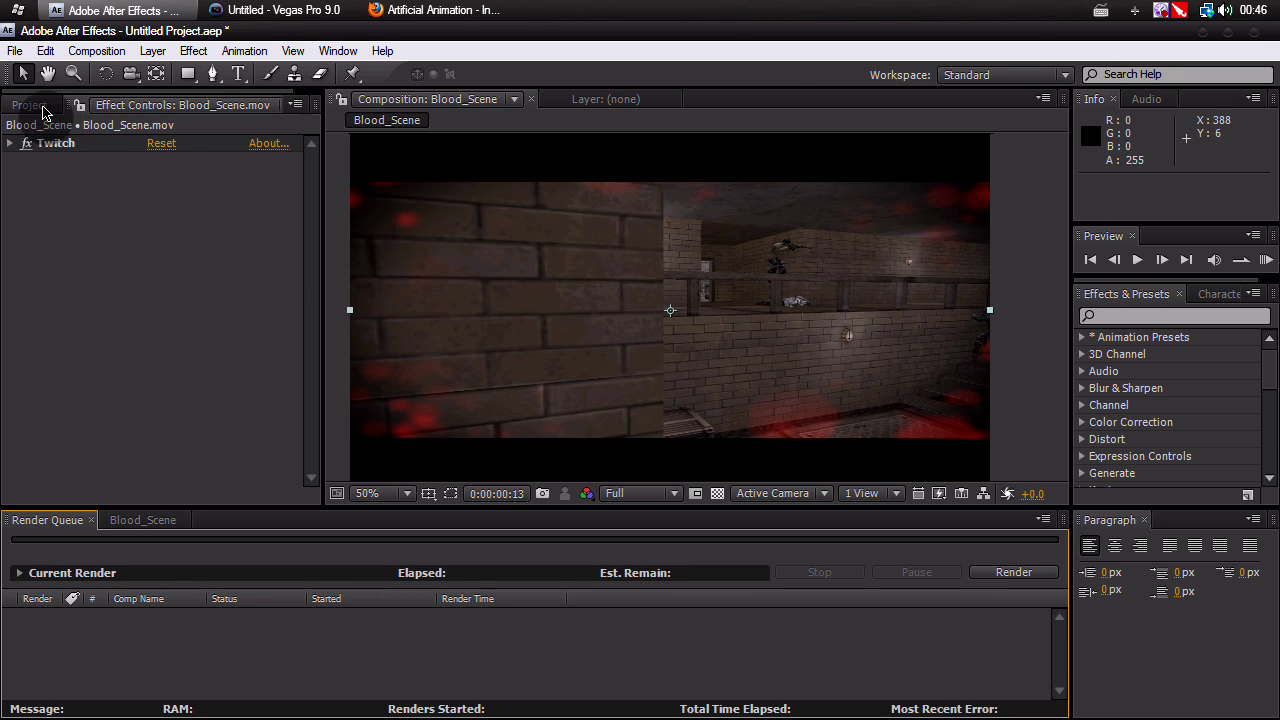
left_click(30, 105)
left_click(107, 110)
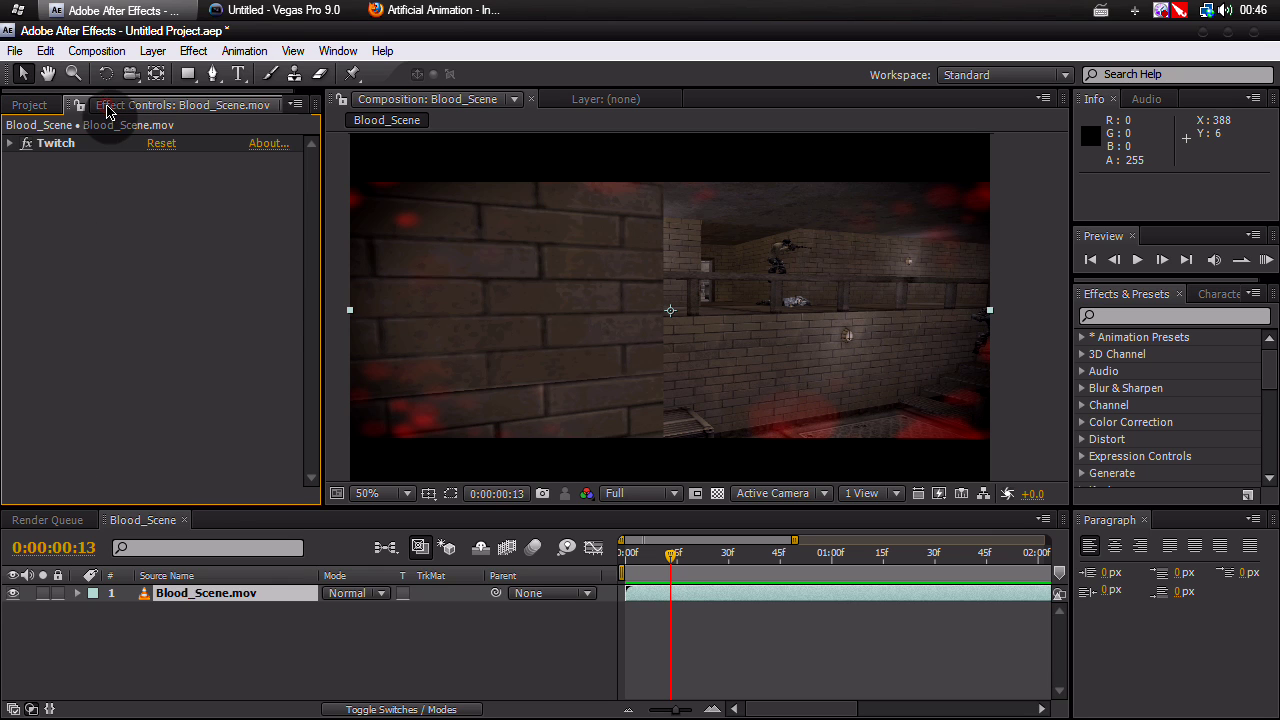
- Scrub through the Blood_Scene clip, trying a larger layer scale and then undoing it
left_click_drag(670, 560, 634, 551)
scroll(880, 342, "down", 1)
scroll(880, 342, "up", 1)
scroll(946, 329, "down", 1)
left_click_drag(845, 399, 914, 437)
key("ctrl+z")
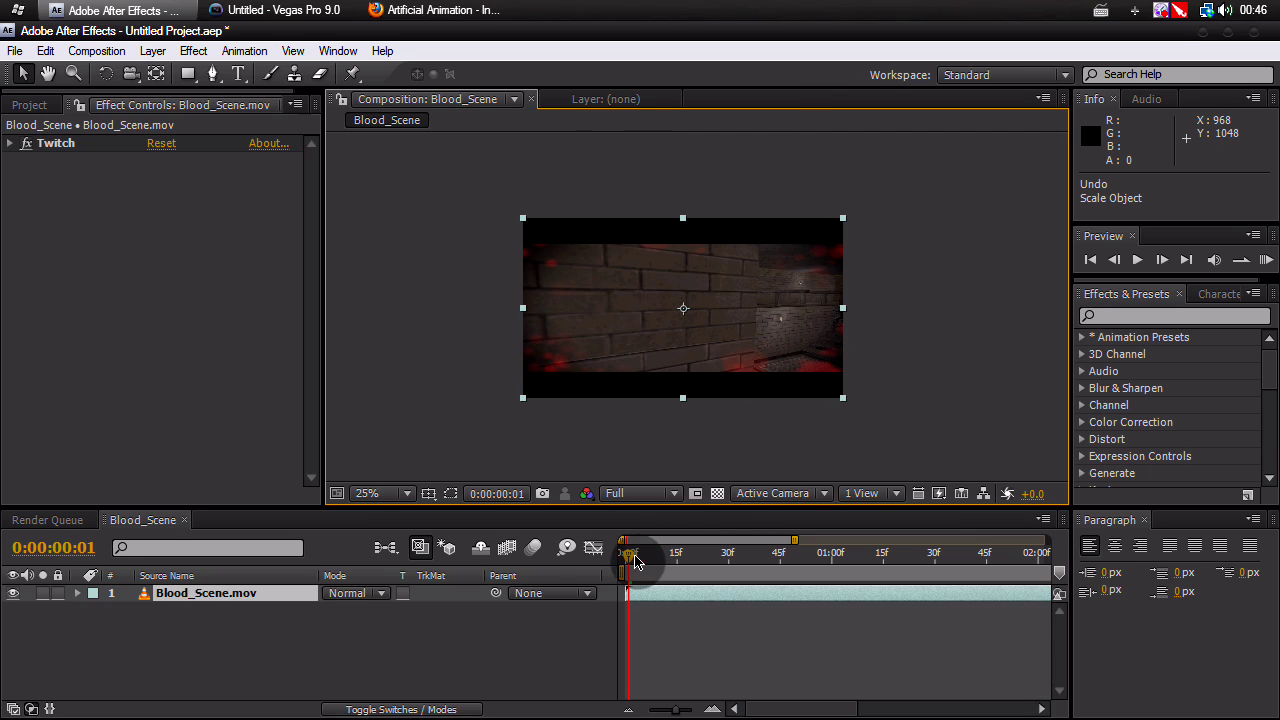
left_click_drag(634, 556, 820, 560)
scroll(737, 346, "up", 2)
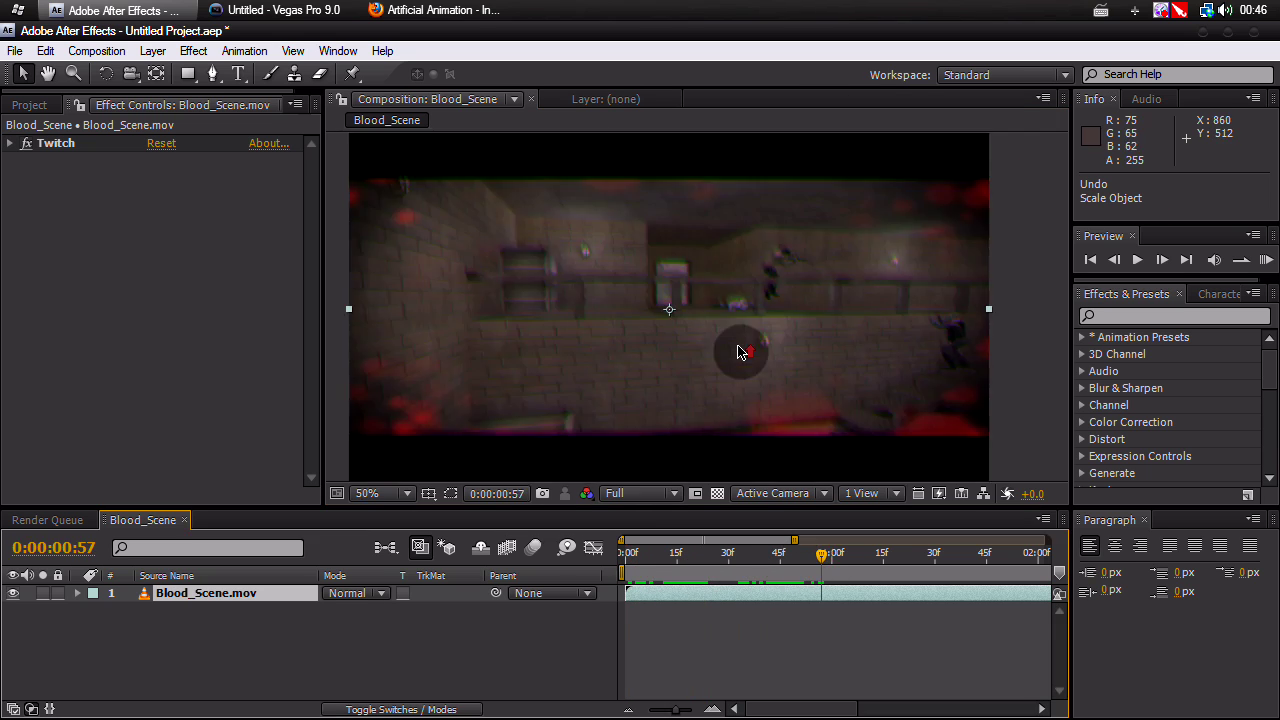
- Apply the Magic Bullet Looks effect to the Blood_Scene.mov layer
left_click(193, 51)
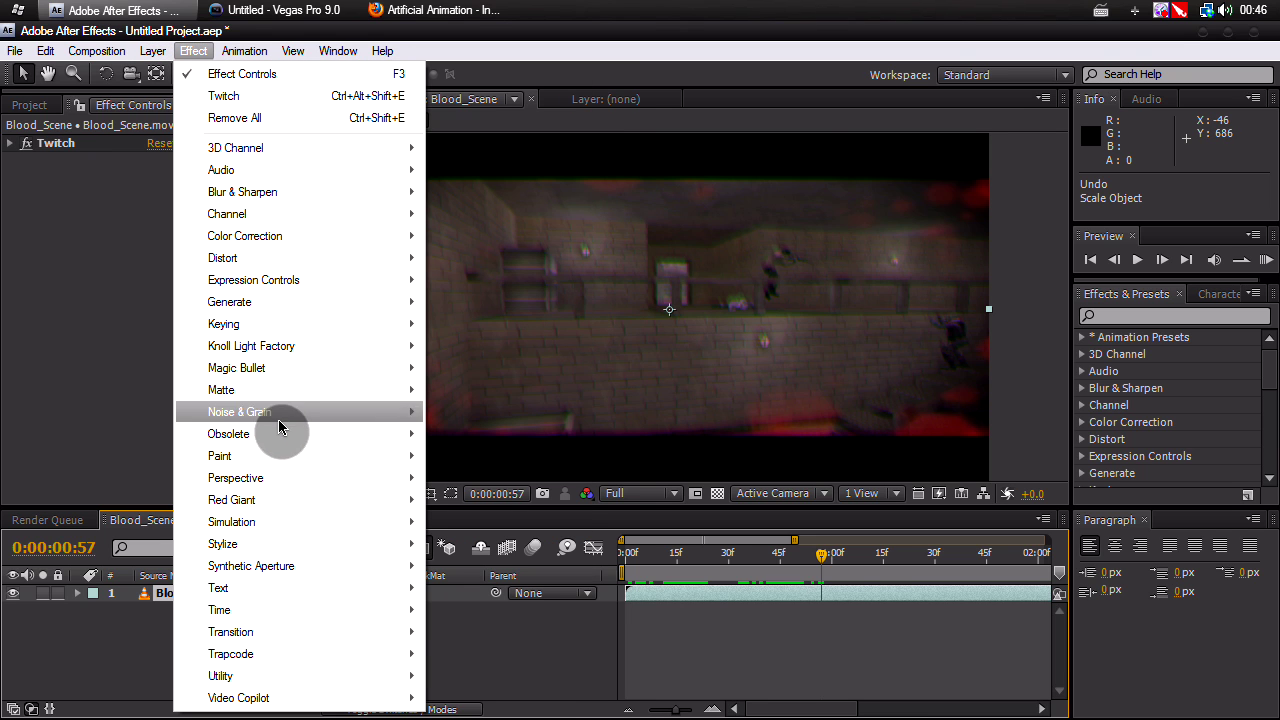
mouse_move(297, 367)
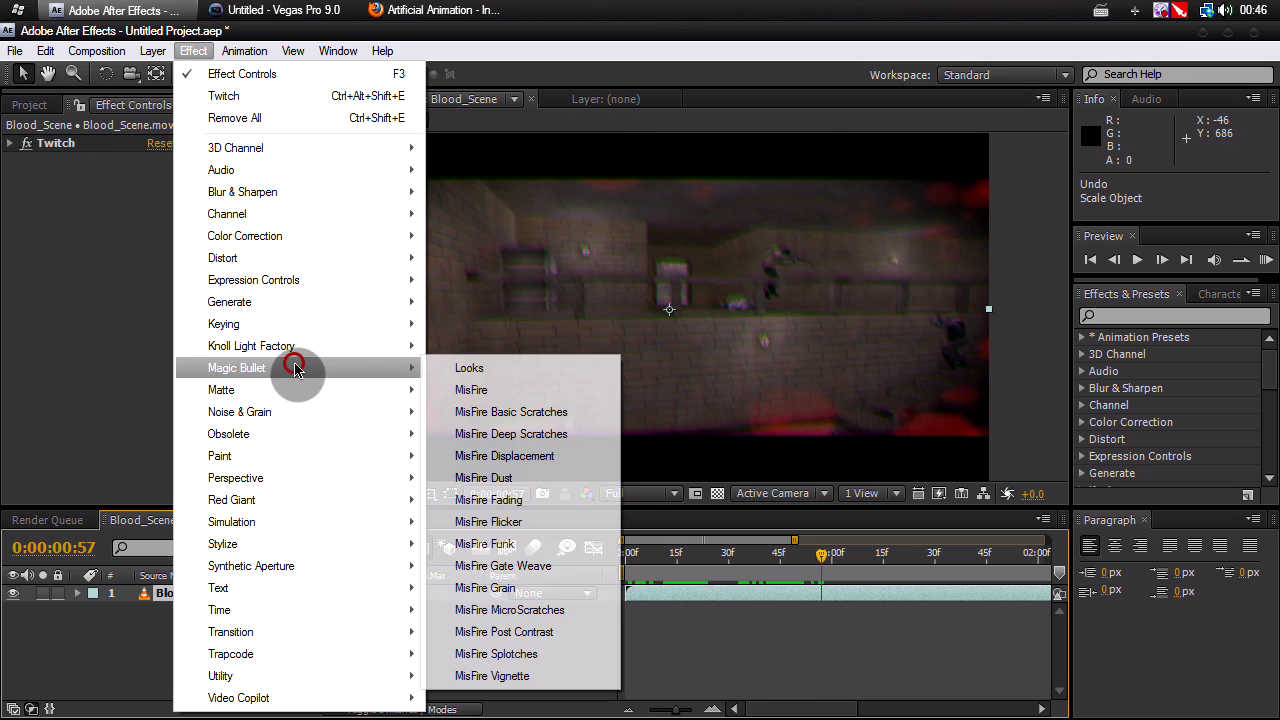
left_click(468, 368)
- In the Looks editor, choose the Coolish Alternate look and accept it
left_click(66, 229)
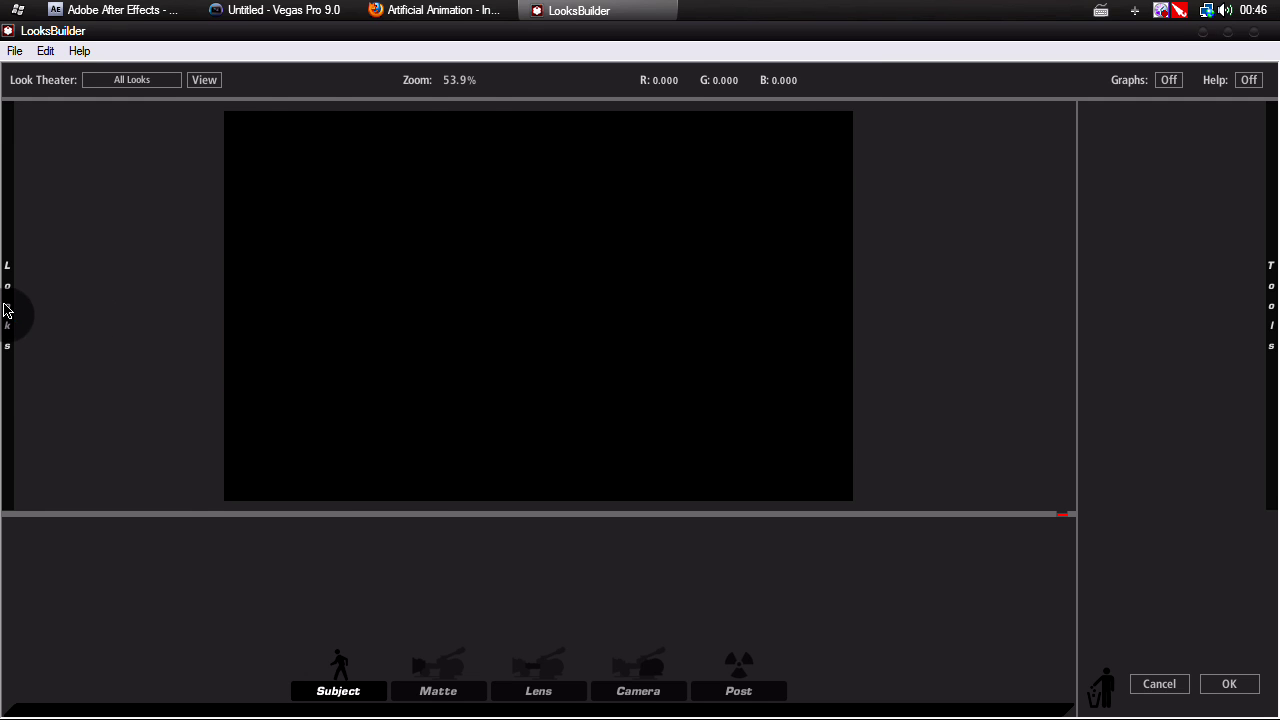
mouse_move(7, 310)
scroll(394, 423, "down", 2)
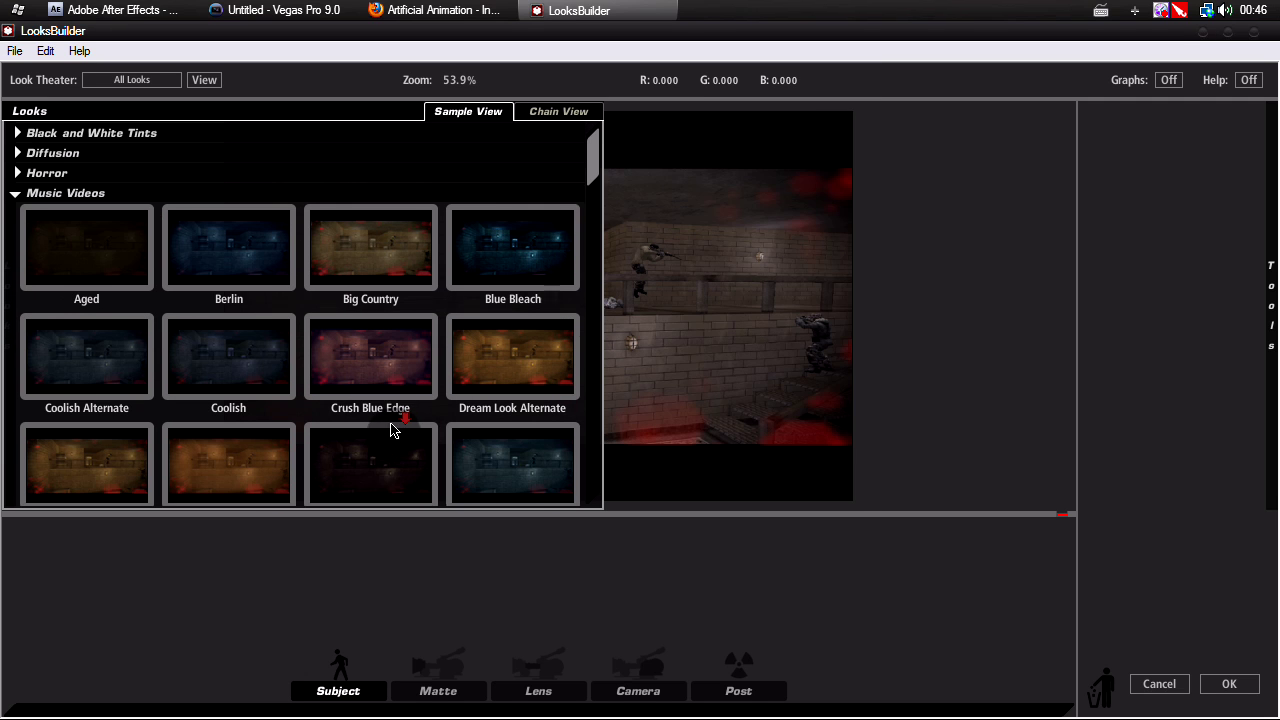
left_click(100, 441)
left_click(200, 330)
left_click(114, 330)
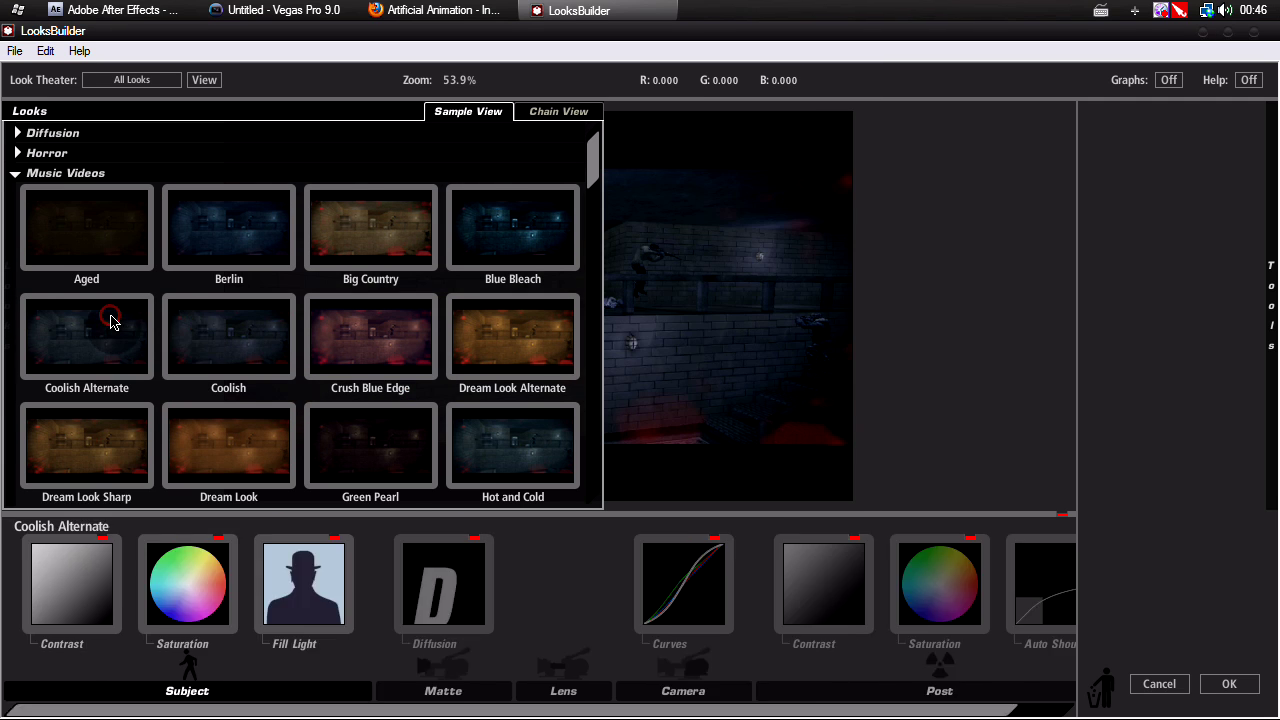
mouse_move(1270, 305)
left_click(1222, 684)
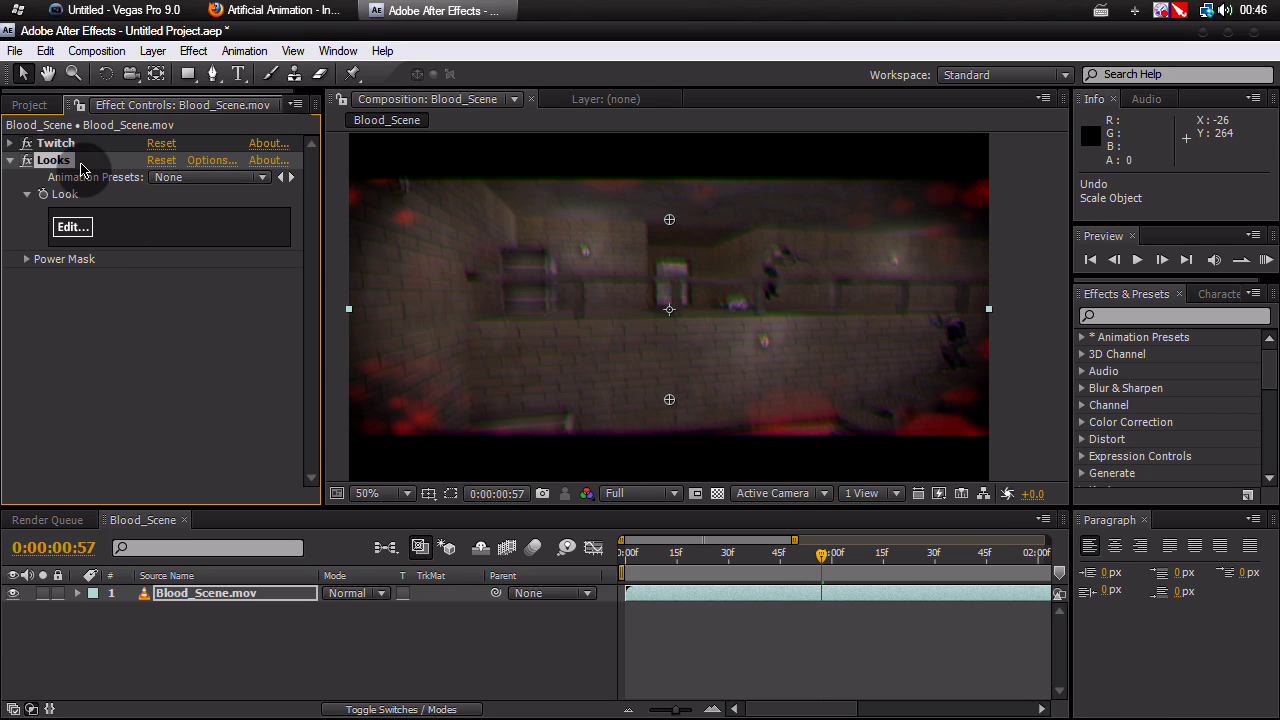
- Delete the Looks effect, then widen the timeline to the full five-second clip and scrub to frame 49
key("Delete")
left_click_drag(818, 556, 572, 533)
left_click_drag(795, 541, 1047, 541)
mouse_move(705, 552)
left_mouse_down()
mouse_move(651, 552)
mouse_move(829, 552)
mouse_move(692, 552)
left_mouse_up()
left_click(222, 601)
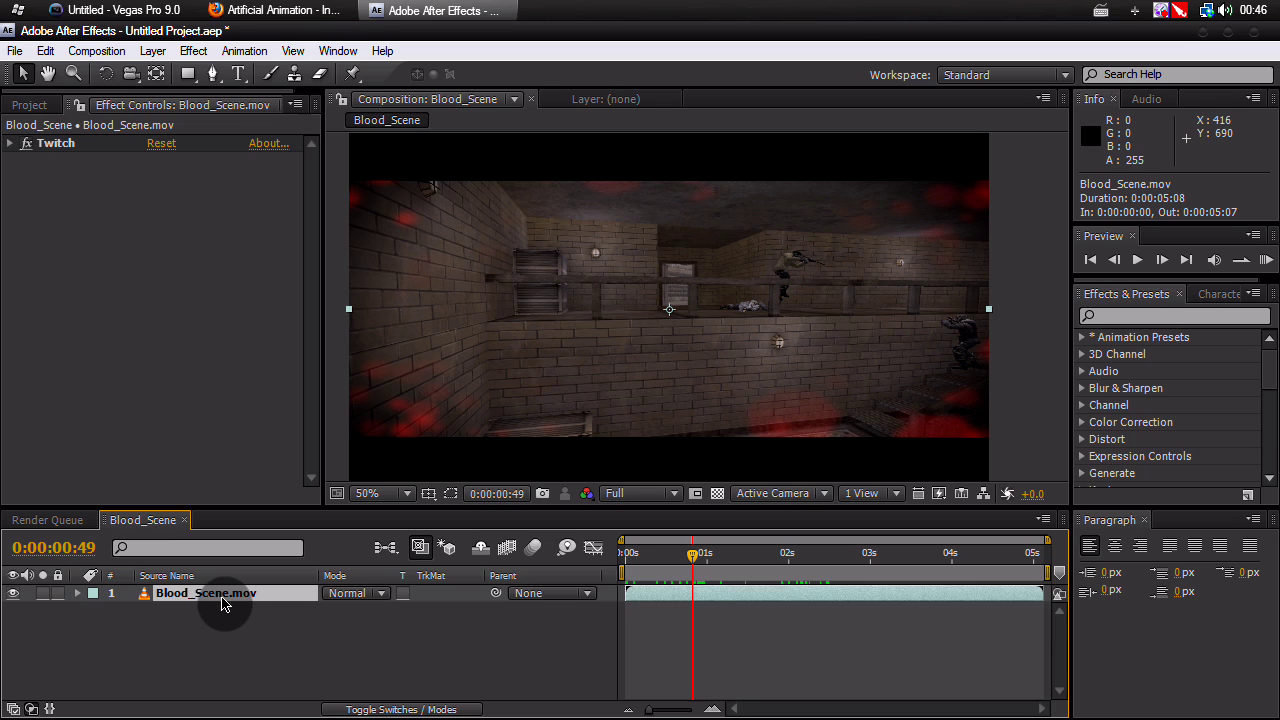
- Add Blood_Scene to the Render Queue with QuickTime Movie as the output format
left_click(100, 51)
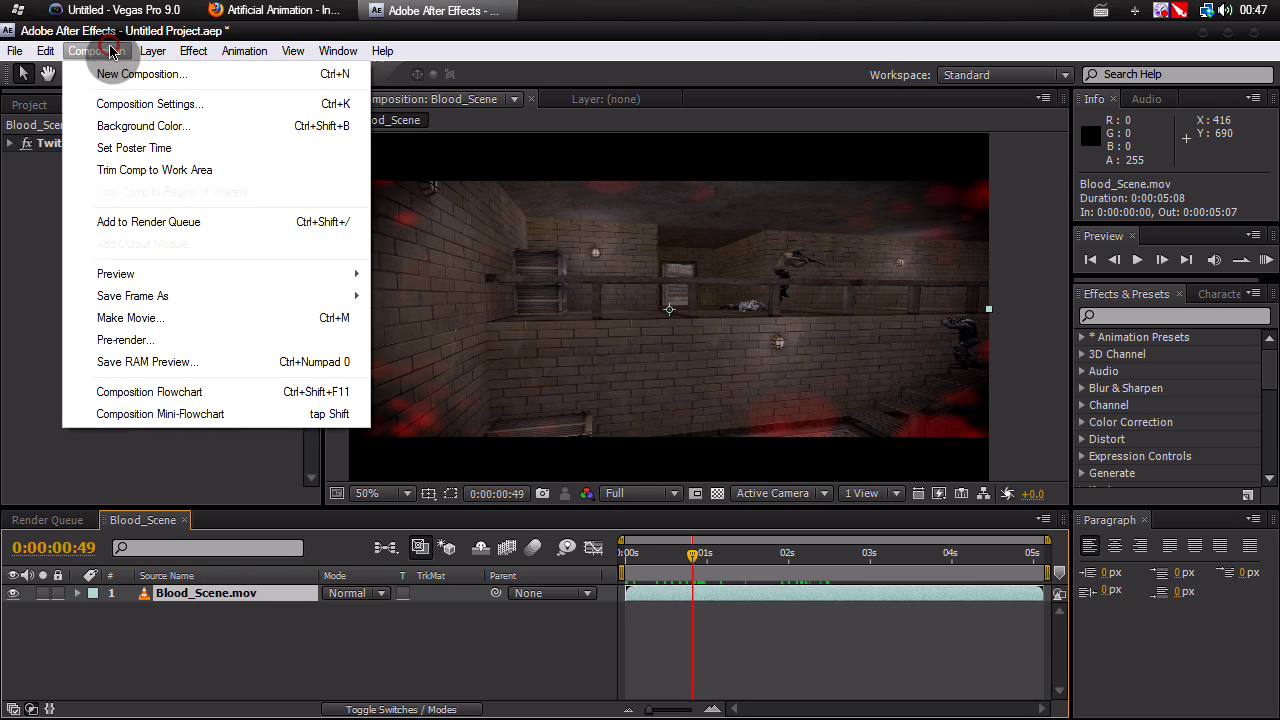
left_click(180, 224)
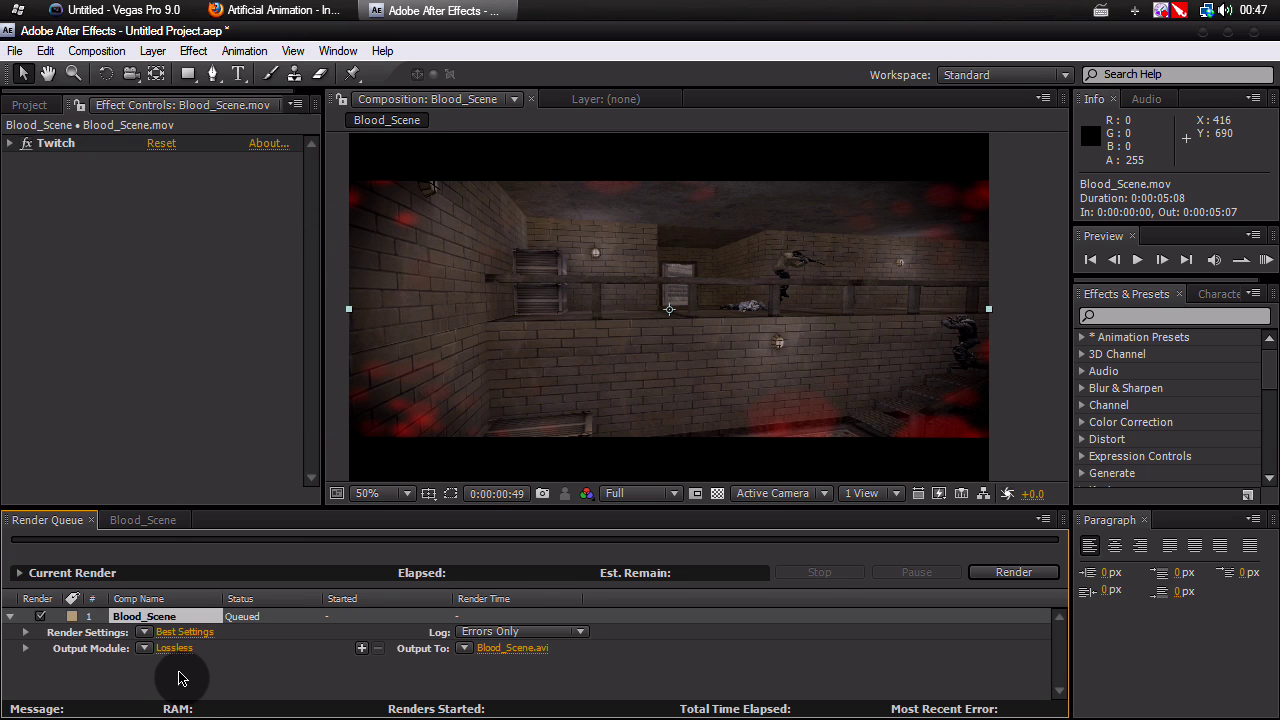
left_click(178, 650)
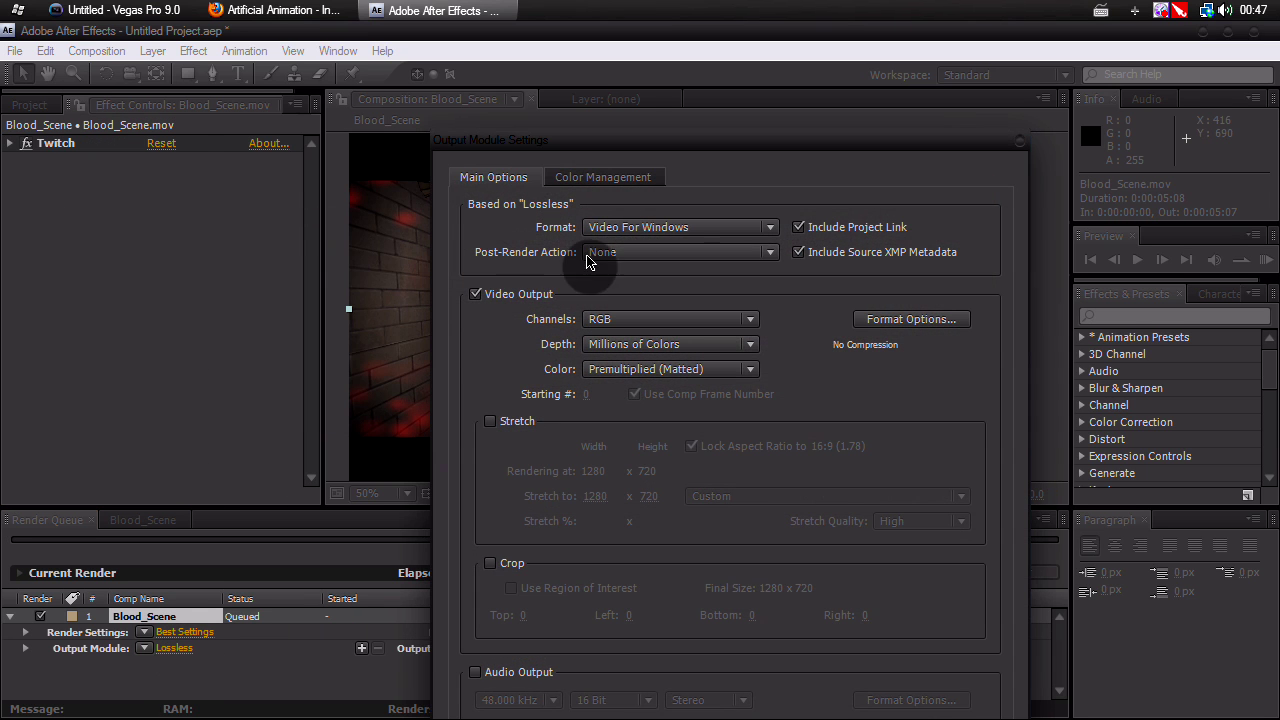
left_click_drag(651, 149, 611, 83)
left_click(593, 163)
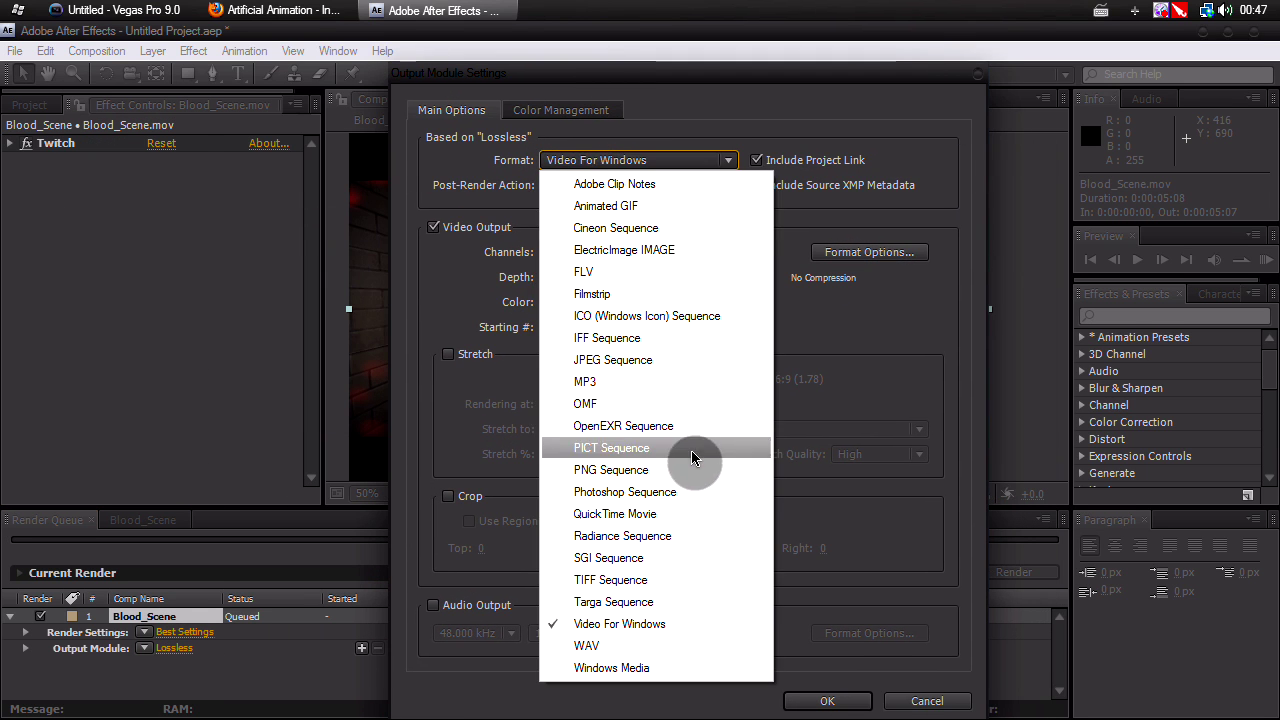
left_click(663, 514)
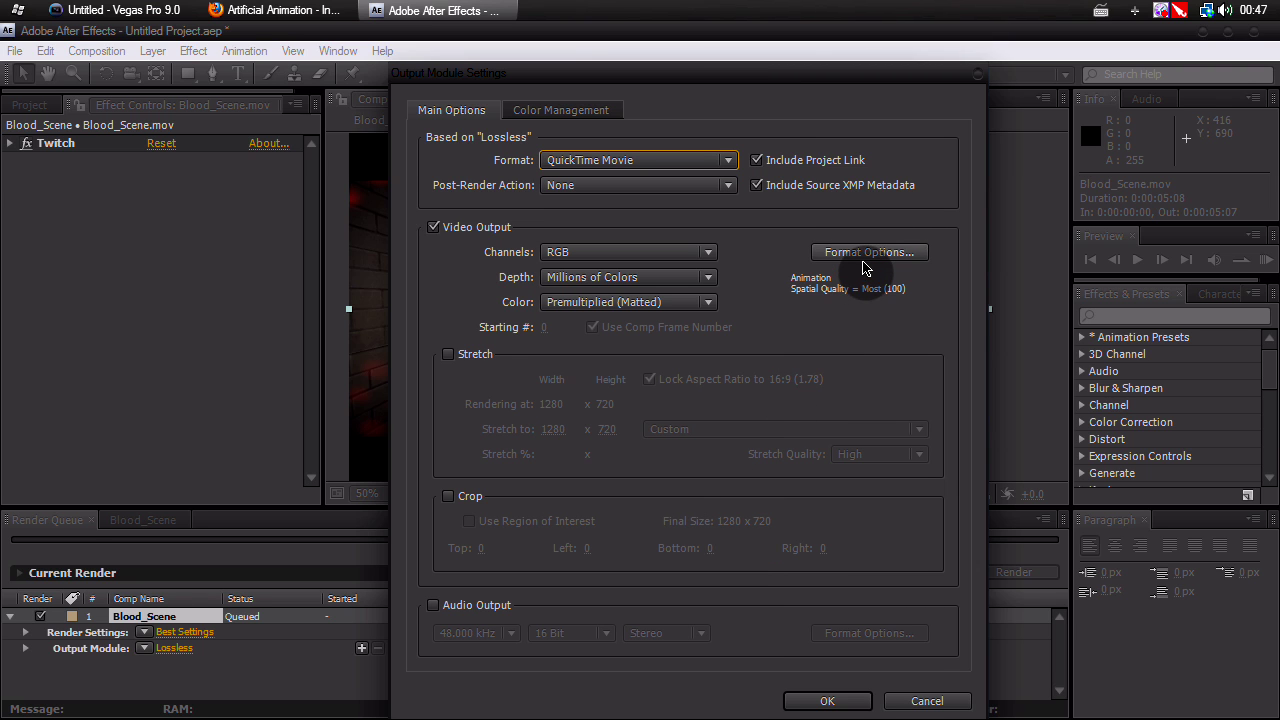
- Set QuickTime compression to Animation at Best quality, 29.97 fps and Millions of Colors
left_click(866, 254)
left_click_drag(871, 219, 567, 206)
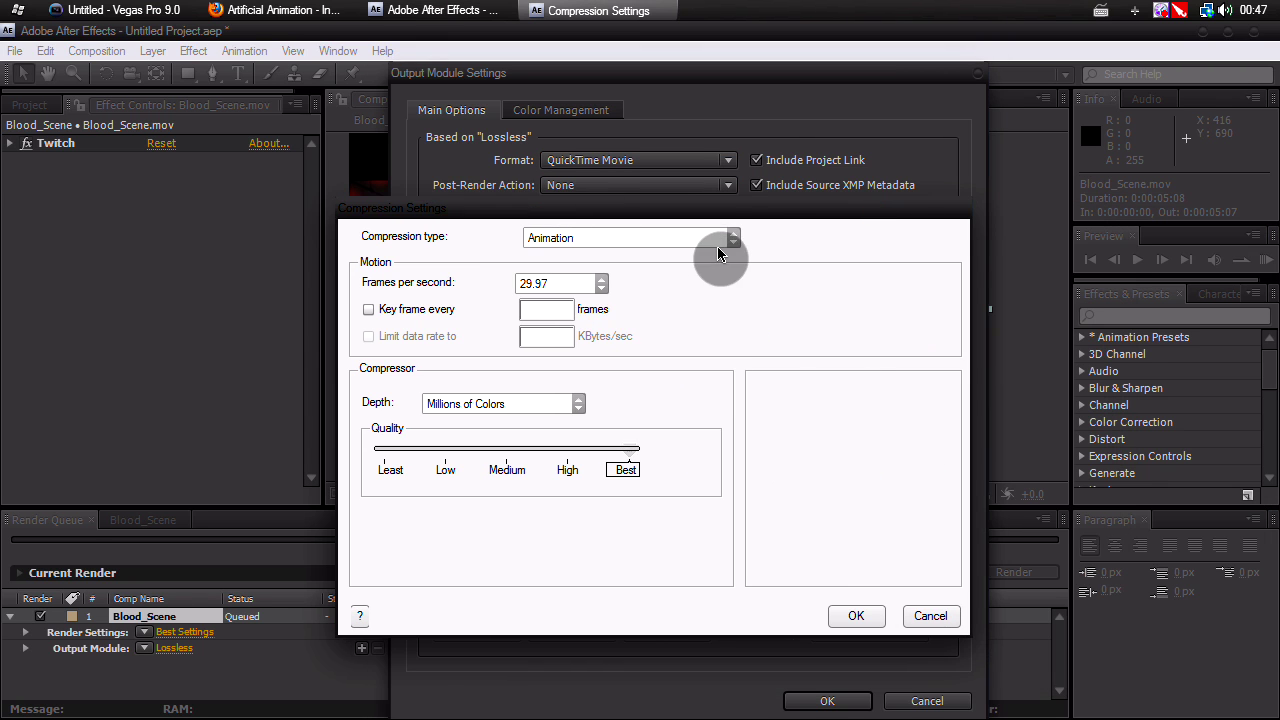
left_click(726, 248)
left_click(718, 237)
left_click(554, 288)
left_click(626, 452)
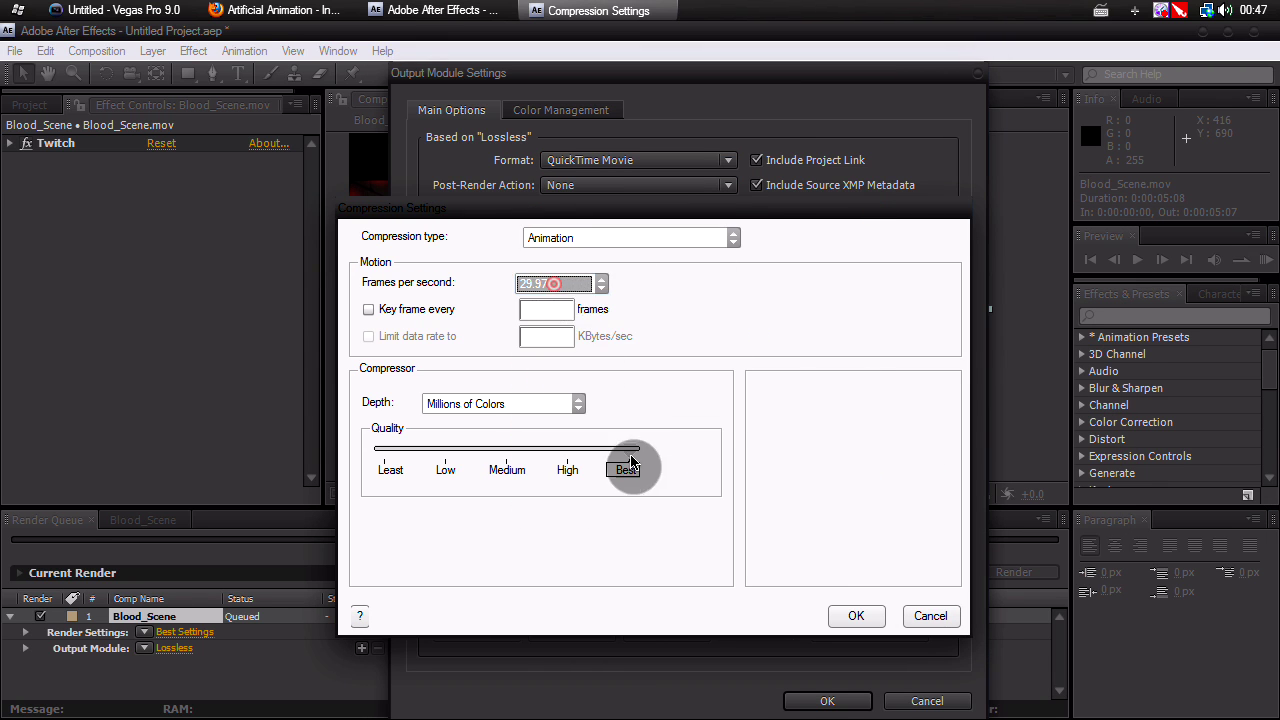
left_click(578, 404)
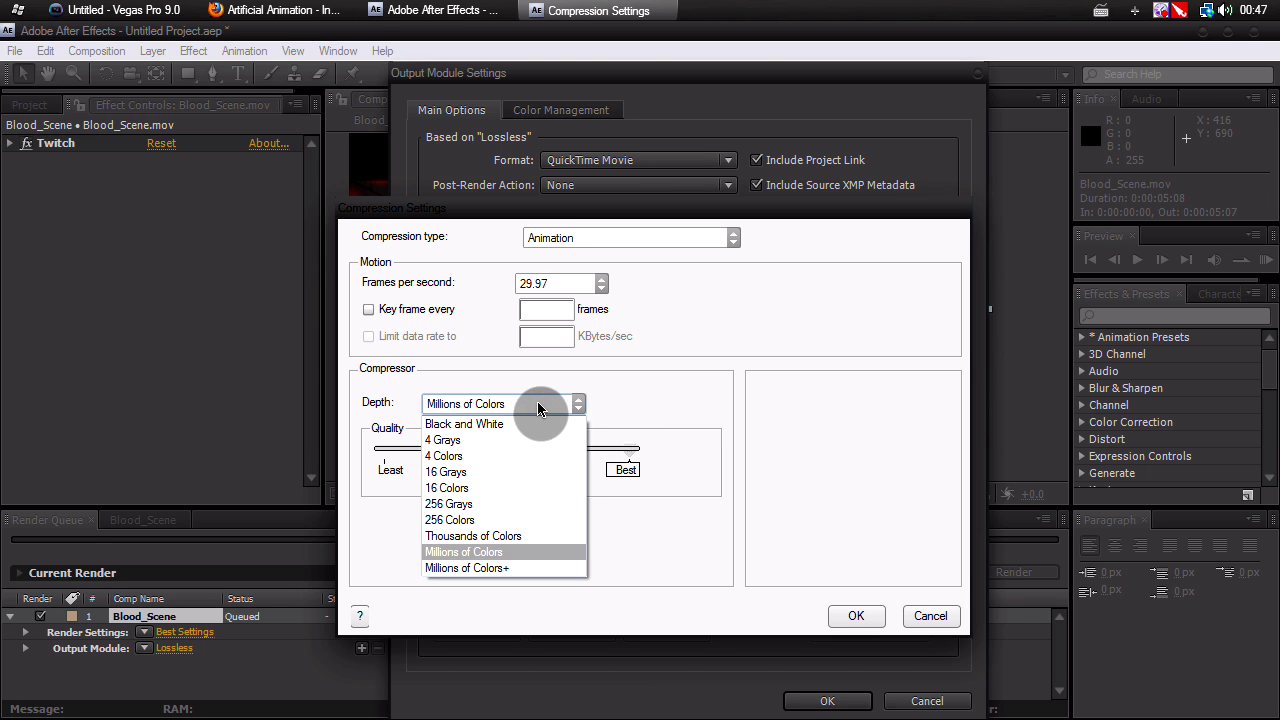
left_click(565, 404)
left_click(930, 615)
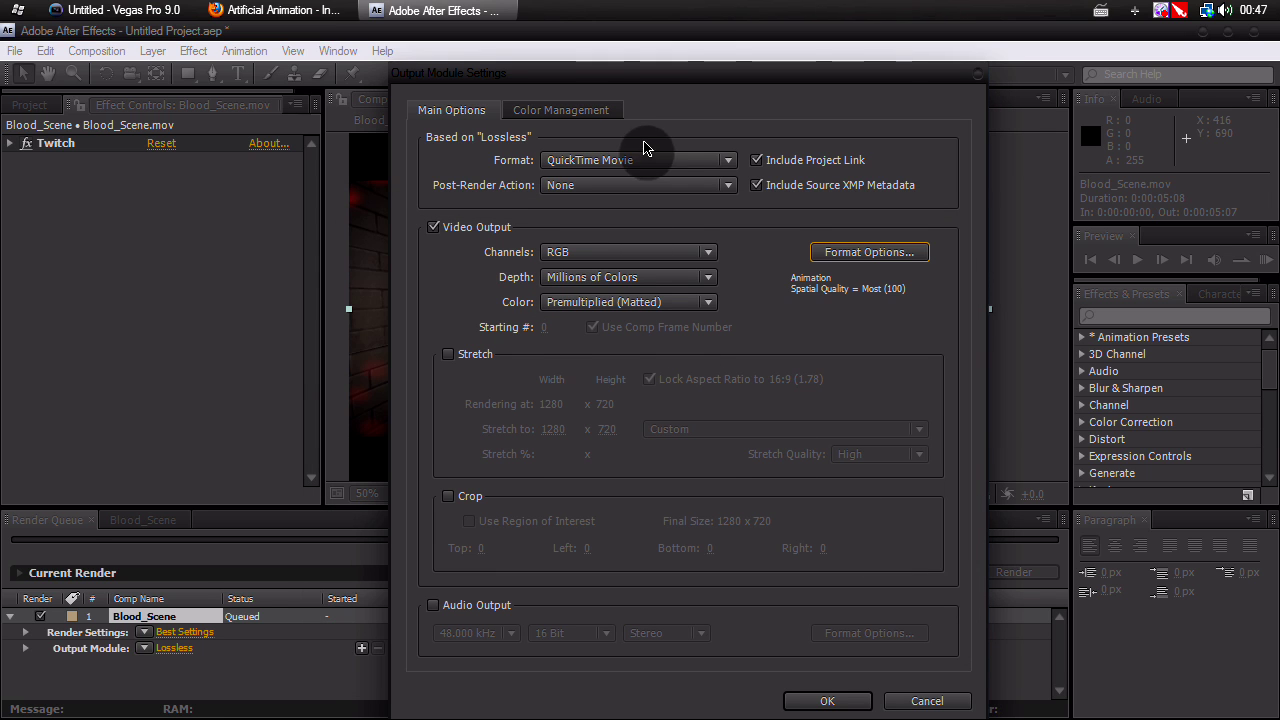
- Confirm the output module settings and check the Blood_Scene.mov output location
left_click_drag(618, 78, 574, 46)
left_click(783, 668)
left_click(503, 666)
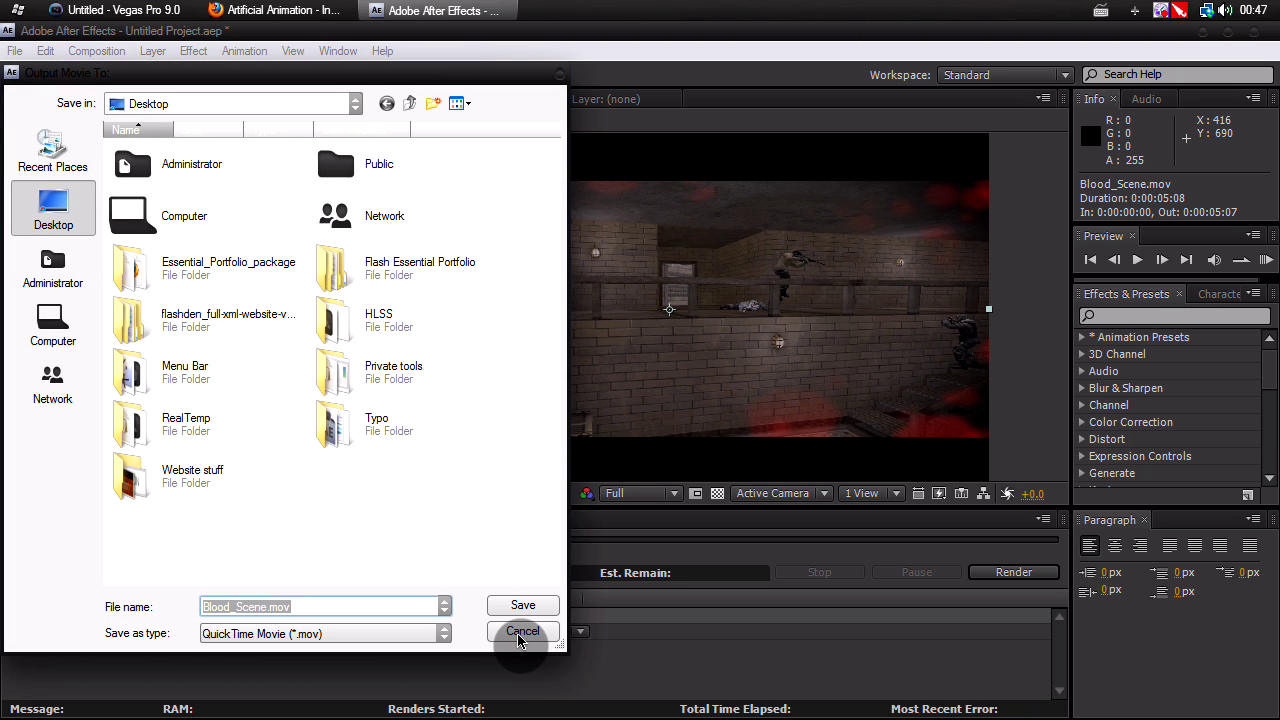
left_click(521, 632)
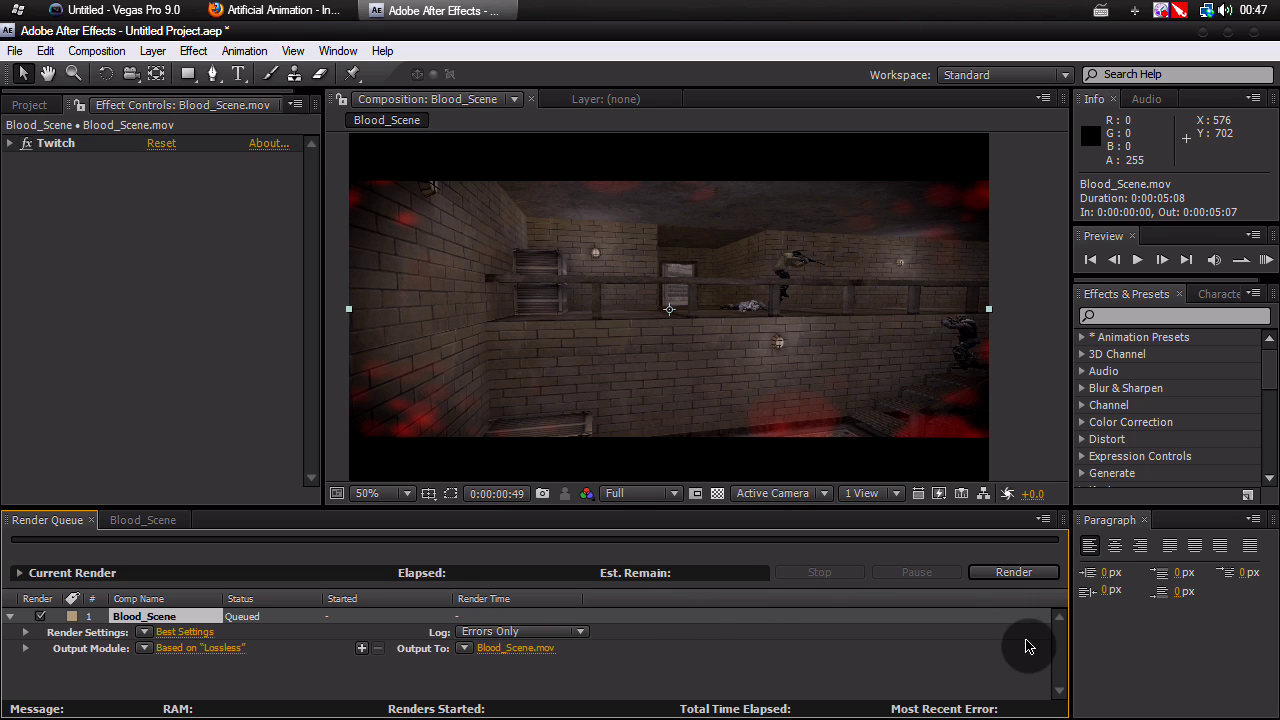
- Disable the Twitch effect, render Blood_Scene from the Render Queue, and minimize After Effects
left_click(143, 520)
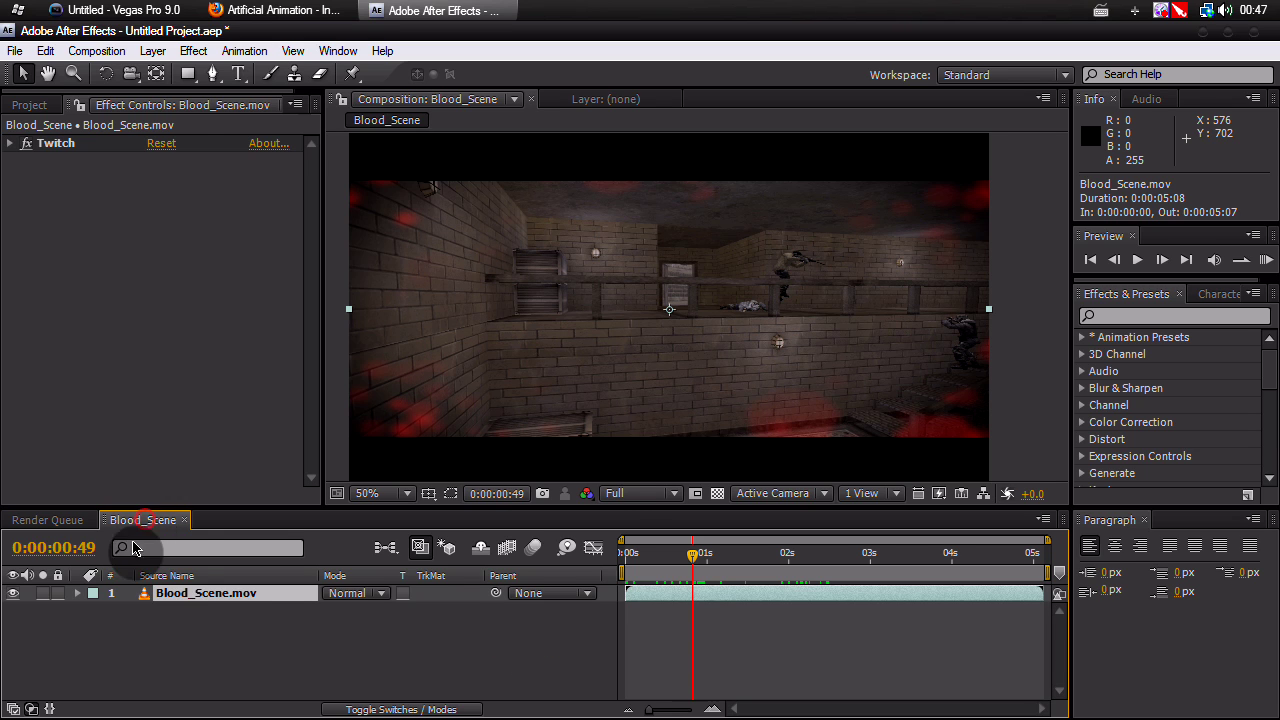
left_click(26, 143)
left_click(62, 520)
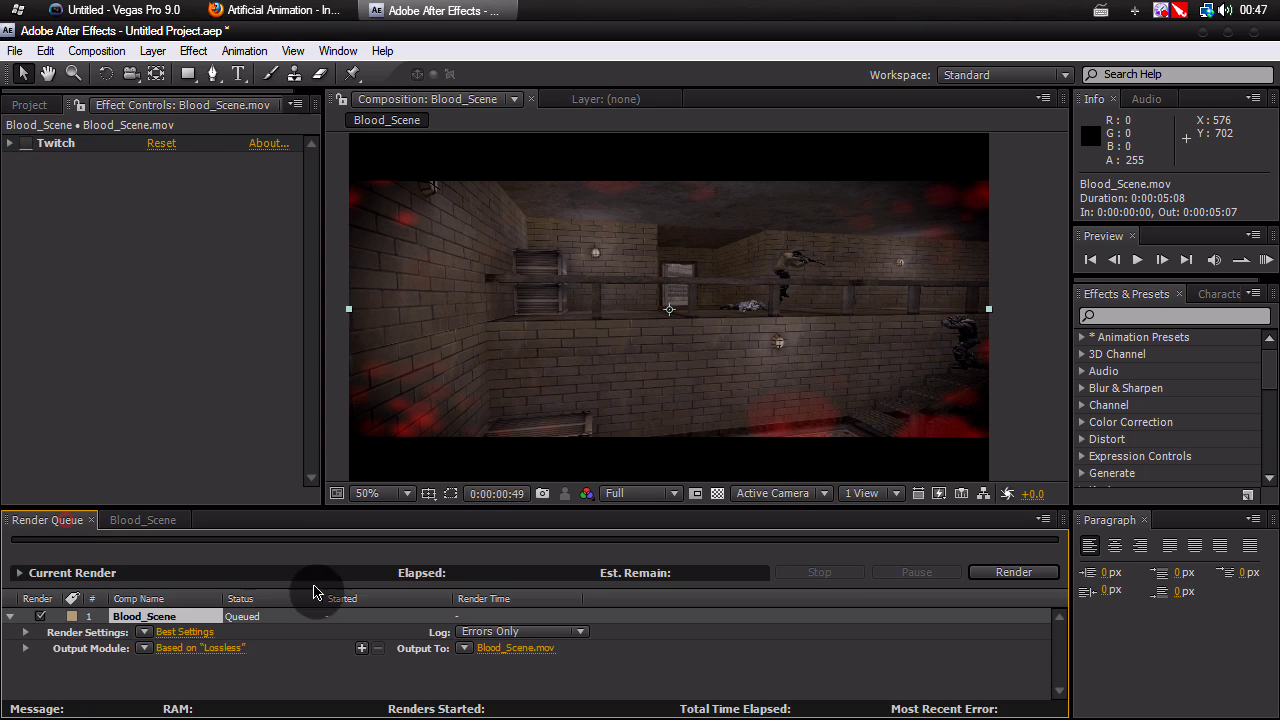
left_click(1018, 573)
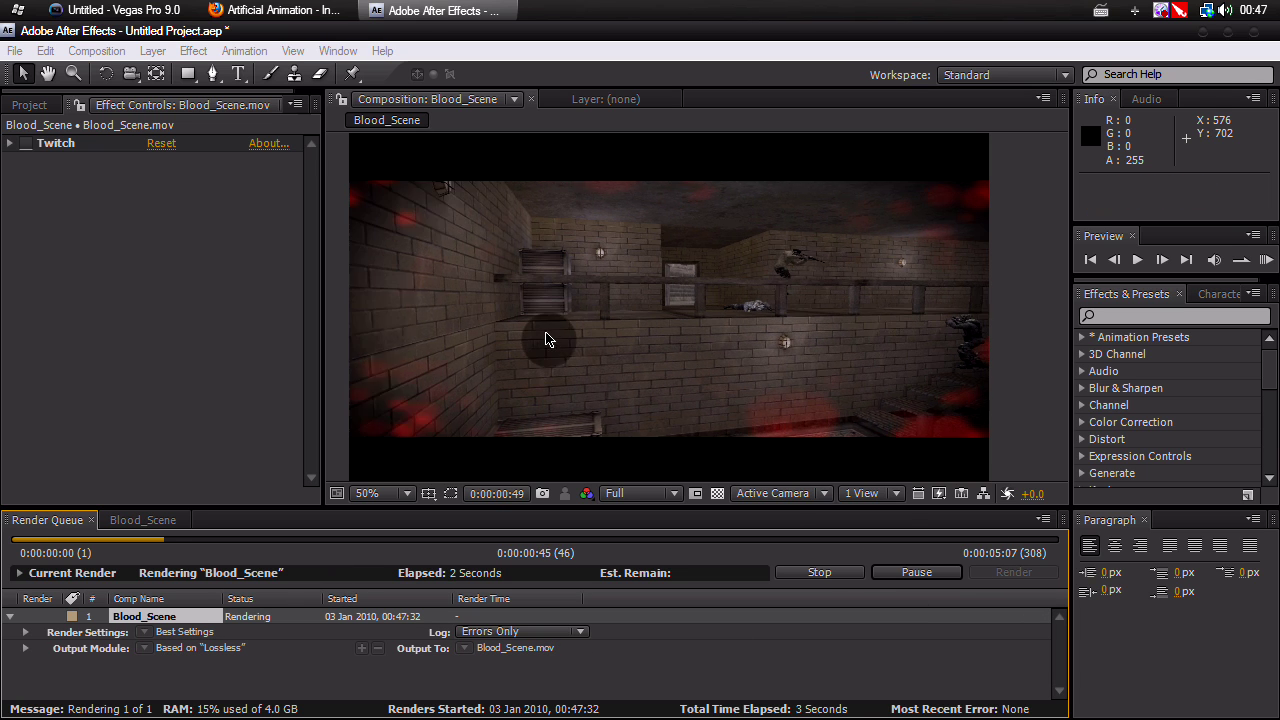
left_click(437, 9)
- In Vegas Pro, verify the project is 1280x720 at 29.970 fps, then un-maximize the window
left_click(110, 9)
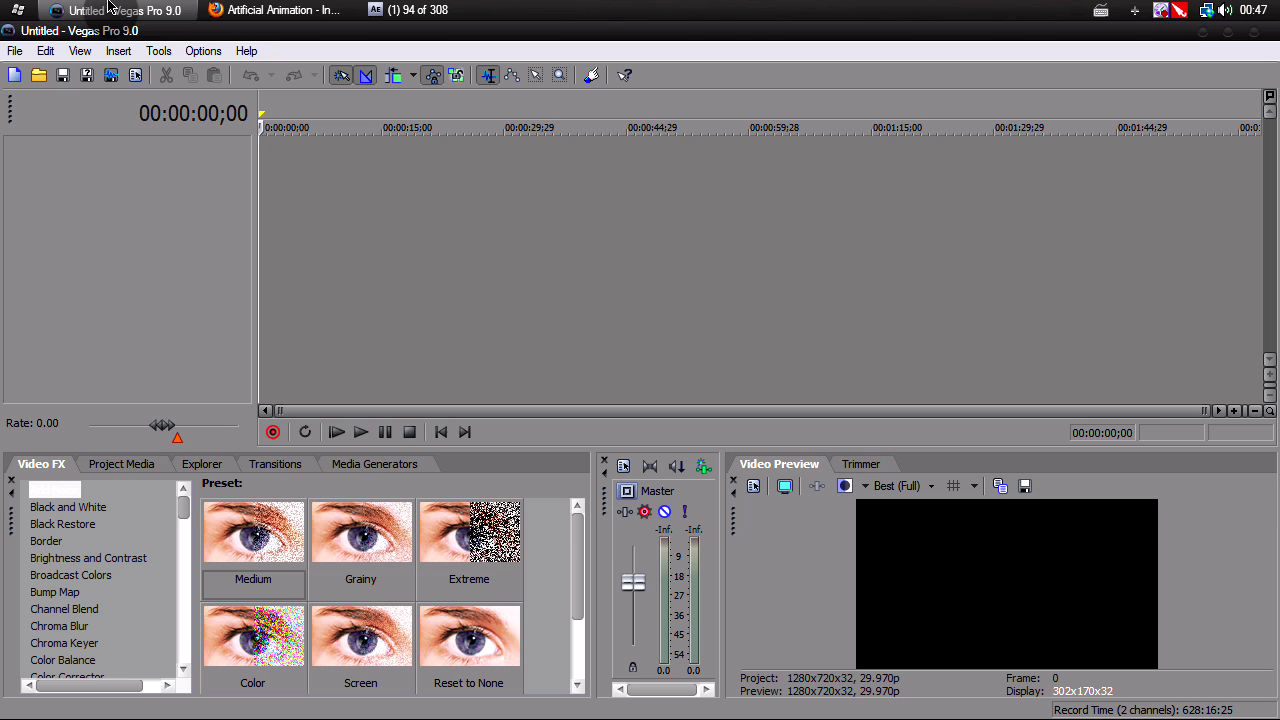
left_click(15, 50)
left_click(97, 363)
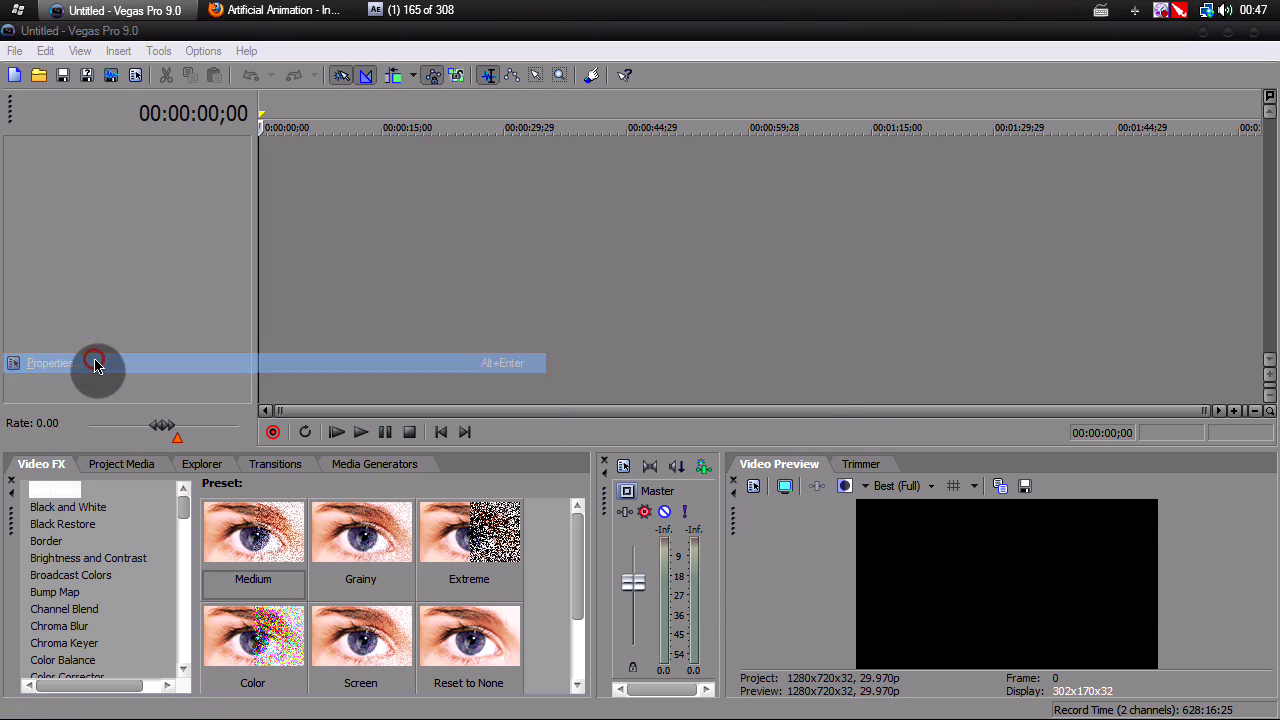
double_click(528, 183)
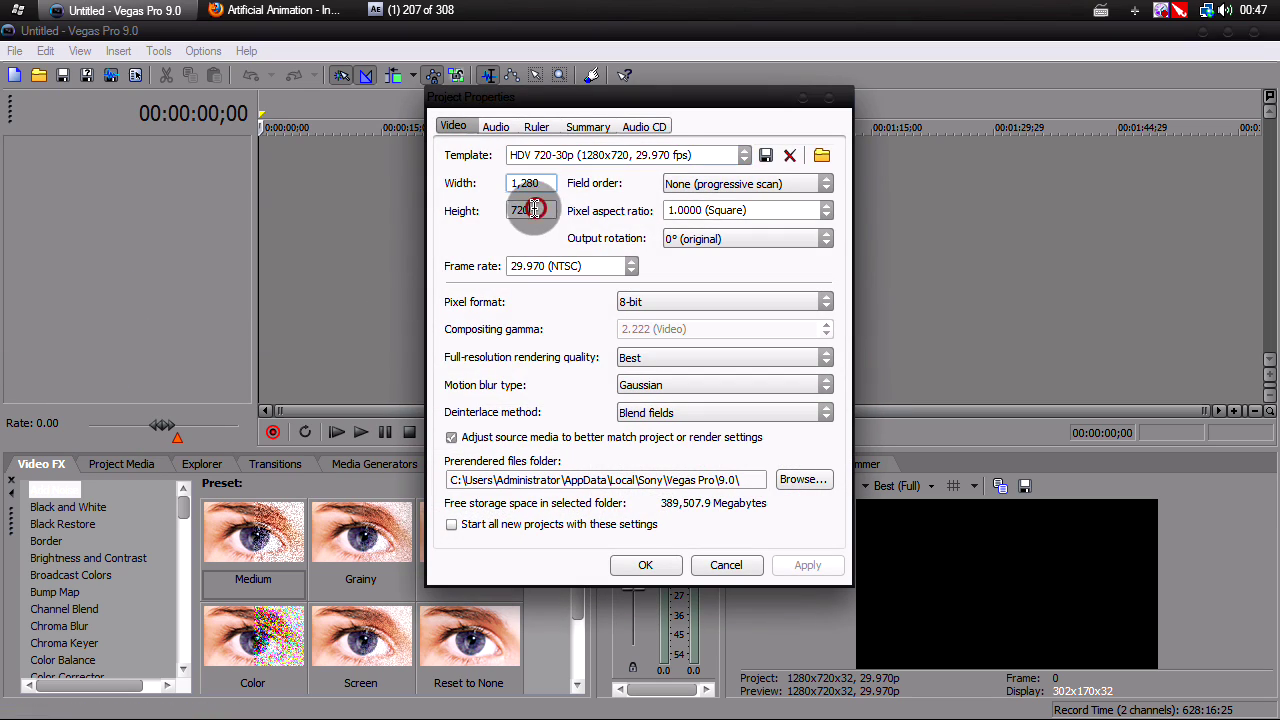
left_click(722, 565)
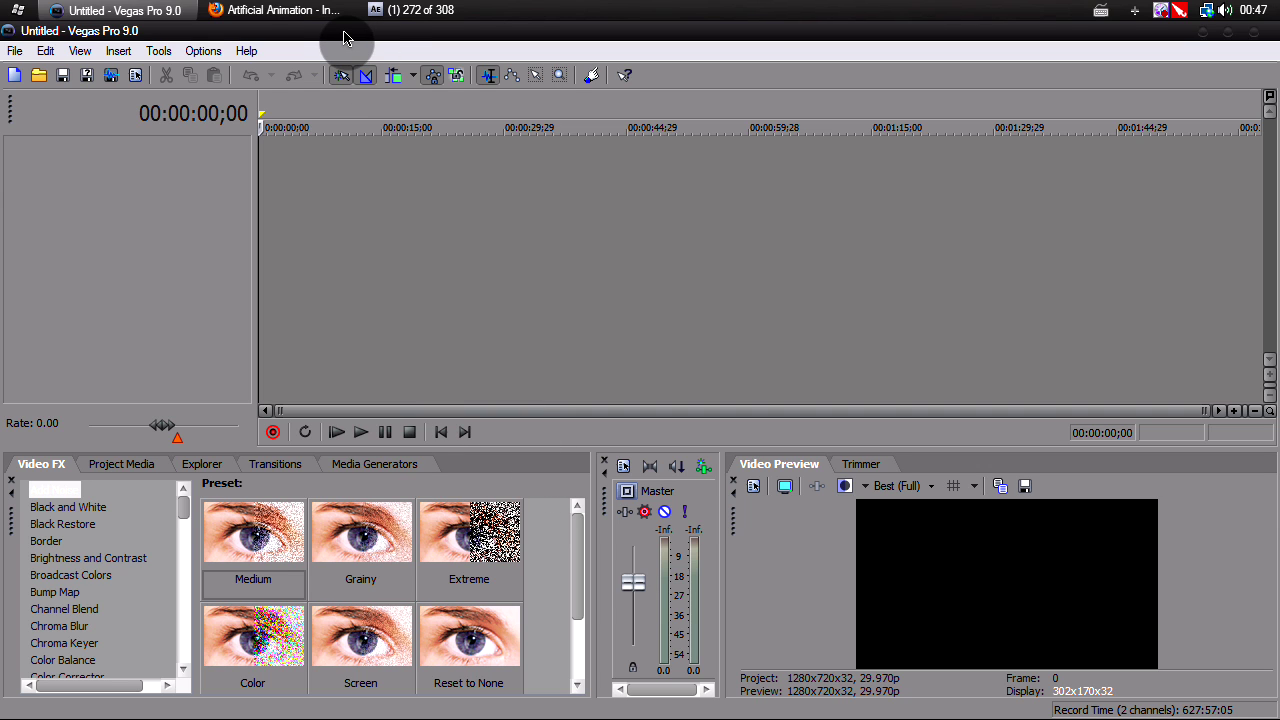
left_click_drag(343, 38, 407, 23)
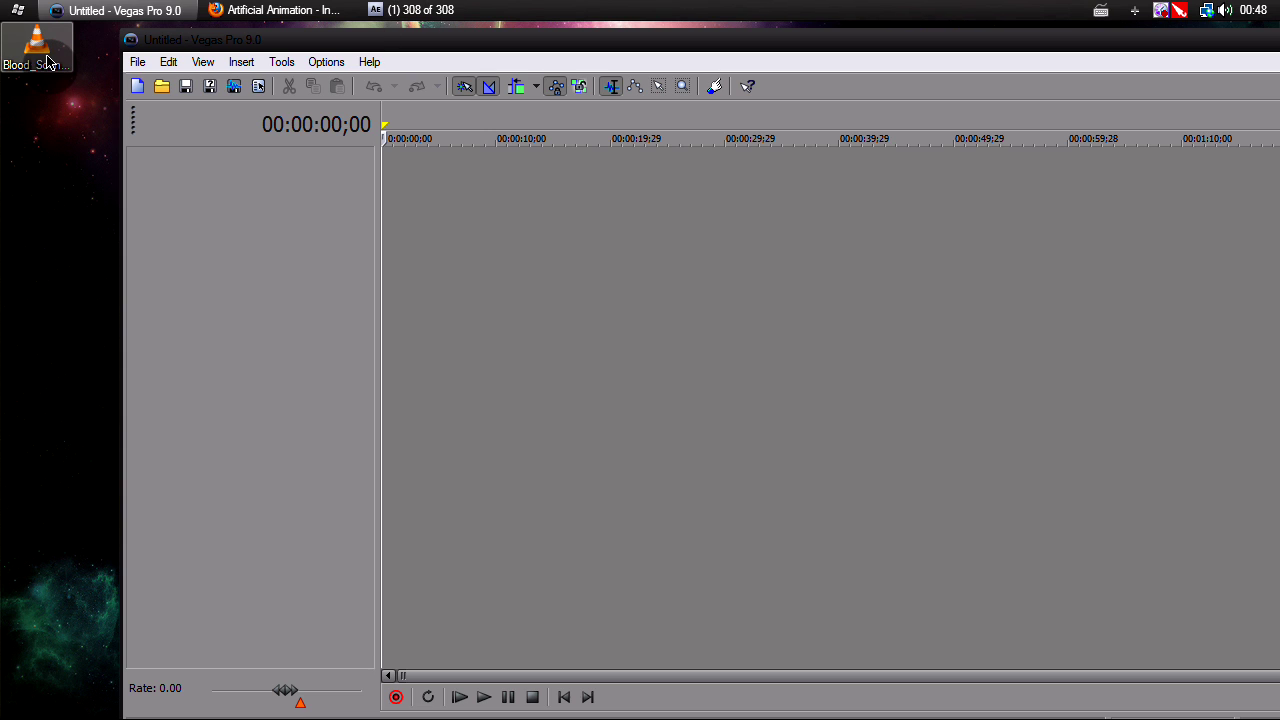
- Drag the rendered Blood_Scene video onto the timeline at 0, enlarge the preview, and play it briefly
mouse_move(45, 60)
left_mouse_down()
mouse_move(109, 108)
mouse_move(431, 184)
mouse_move(348, 176)
mouse_move(481, 192)
left_mouse_up()
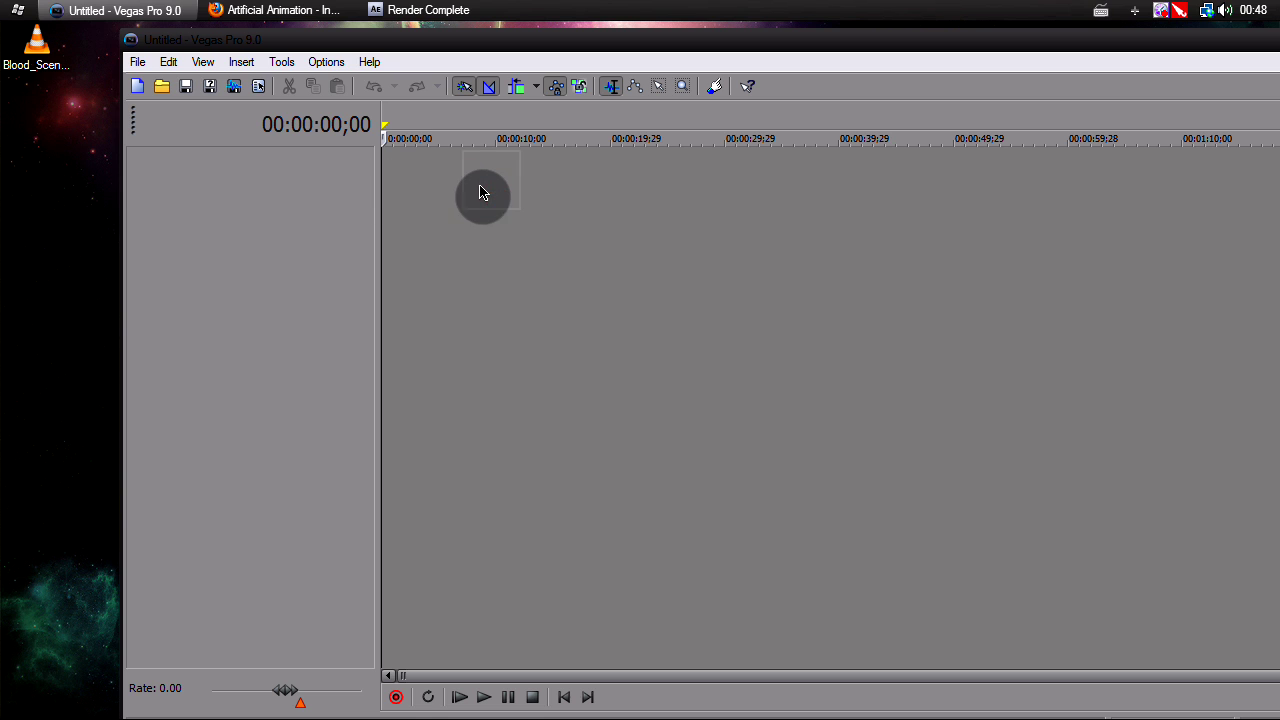
double_click(522, 40)
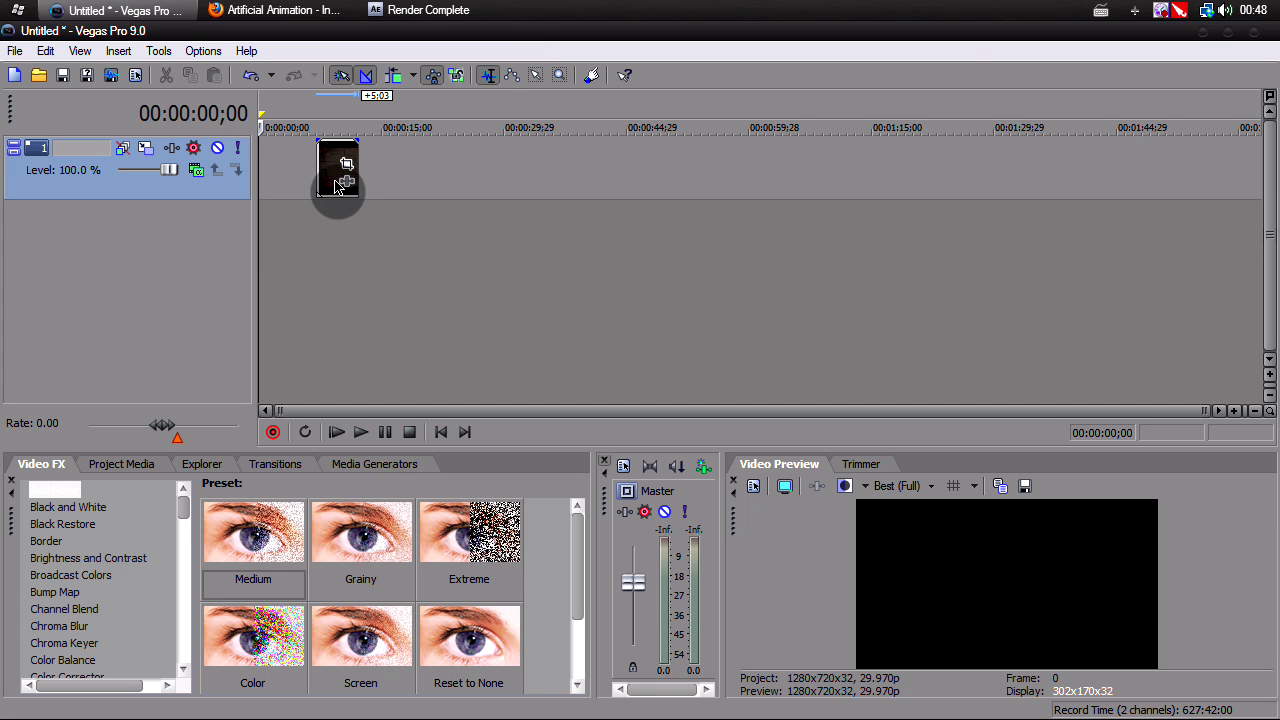
left_click_drag(337, 186, 280, 277)
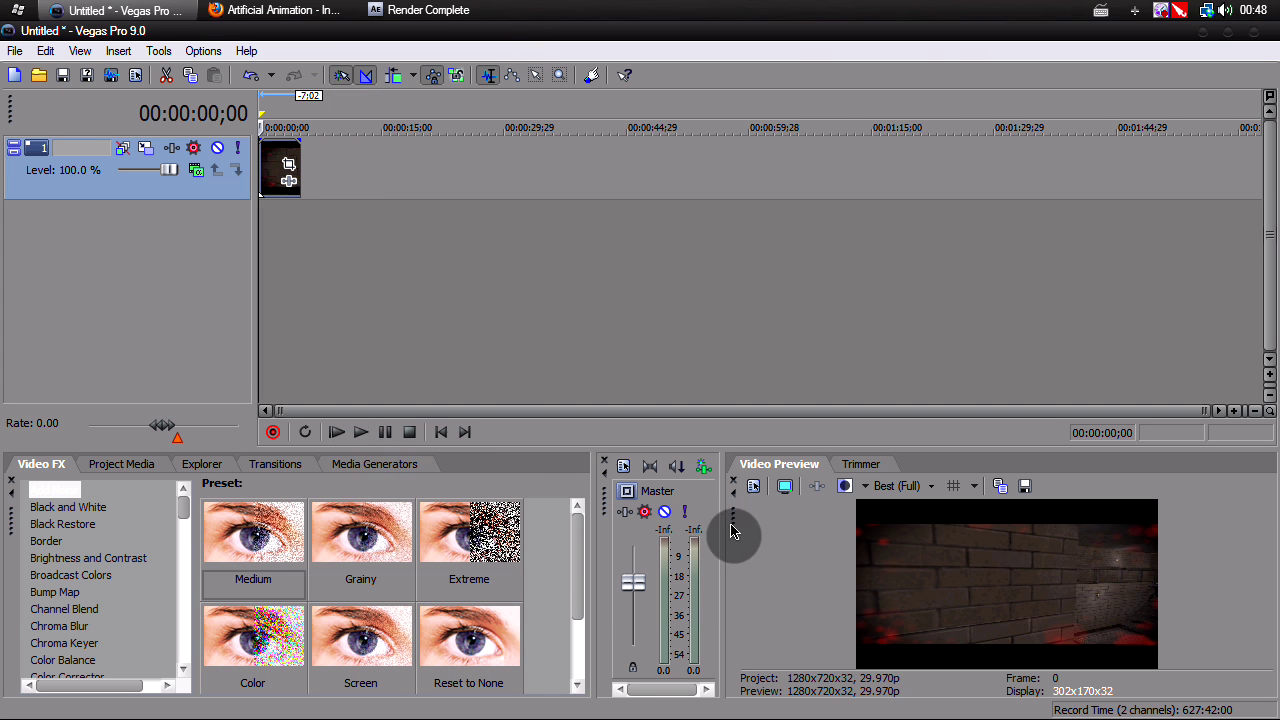
left_click_drag(728, 523, 501, 500)
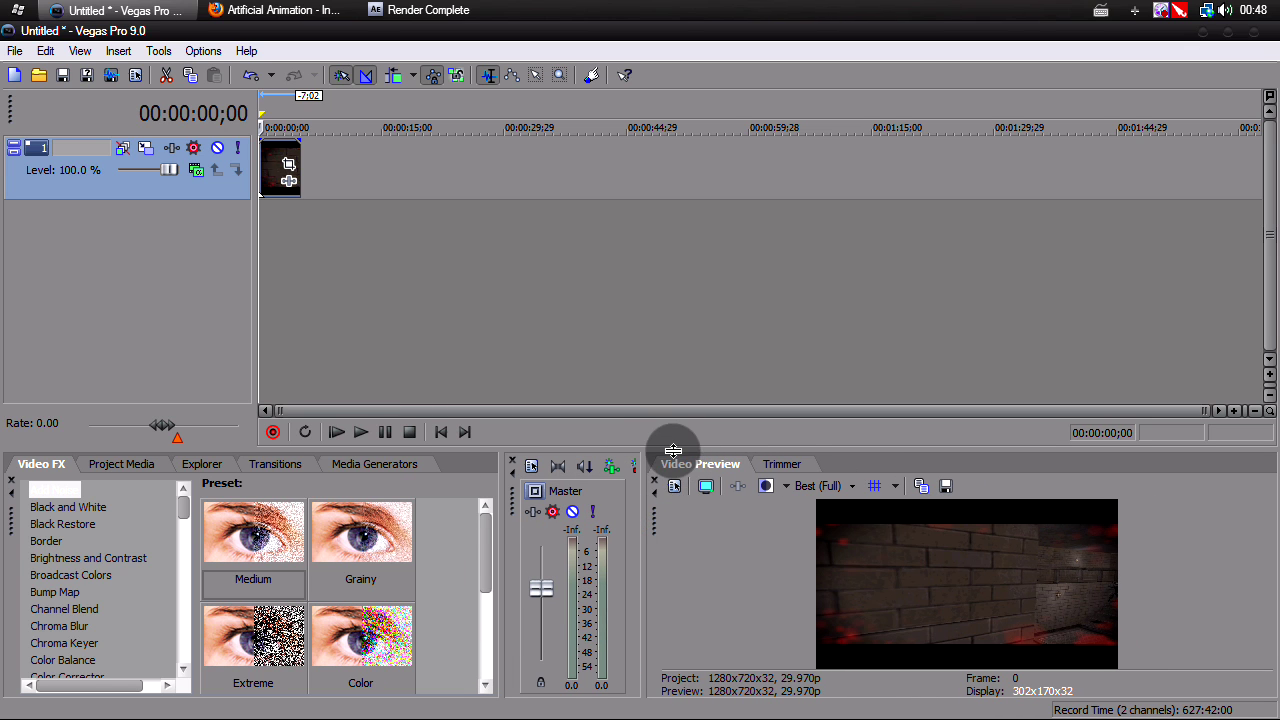
left_click_drag(674, 449, 664, 330)
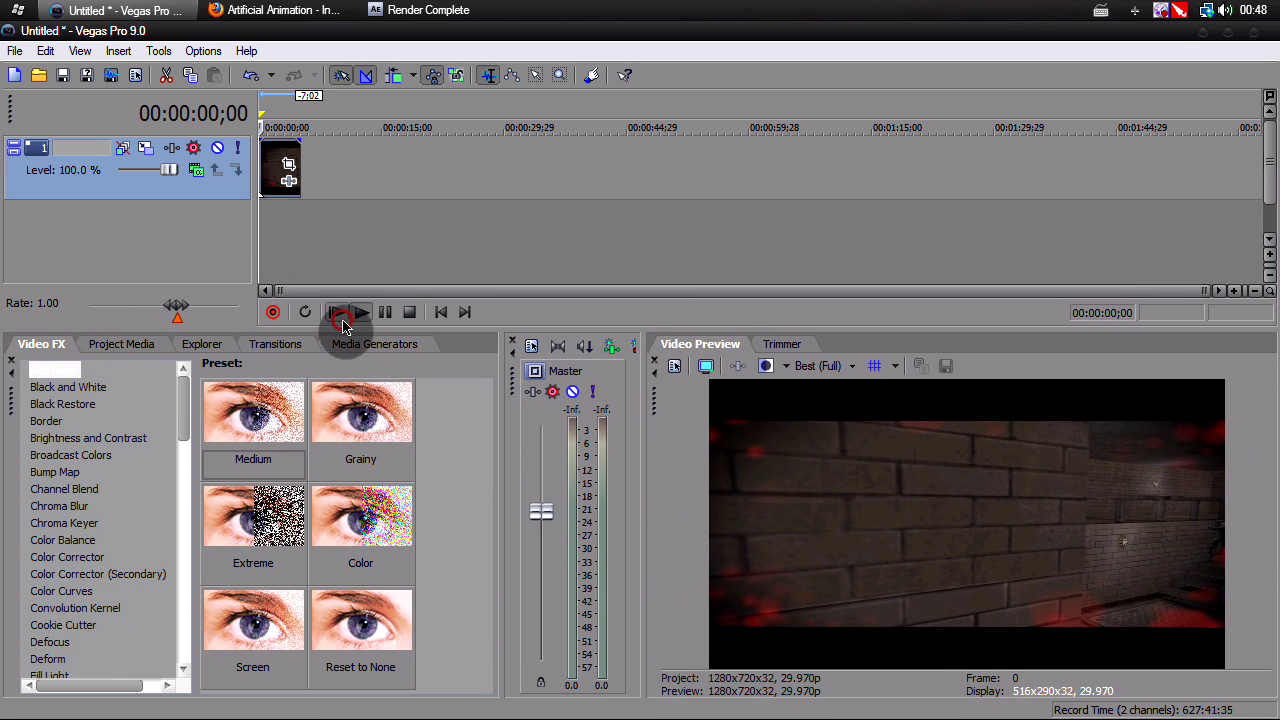
left_click(358, 312)
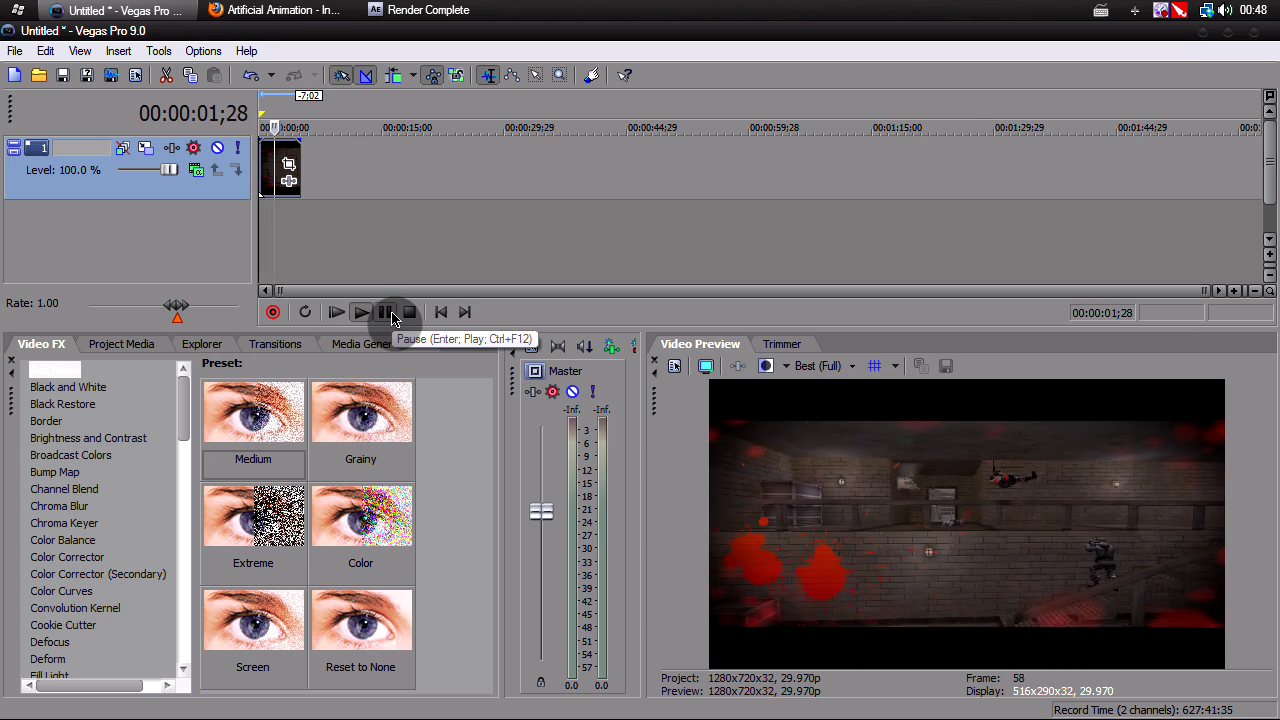
left_click(388, 313)
- Select the clip's 0–5;03 range and try Render As with Video for Windows (*.avi), then cancel
double_click(268, 104)
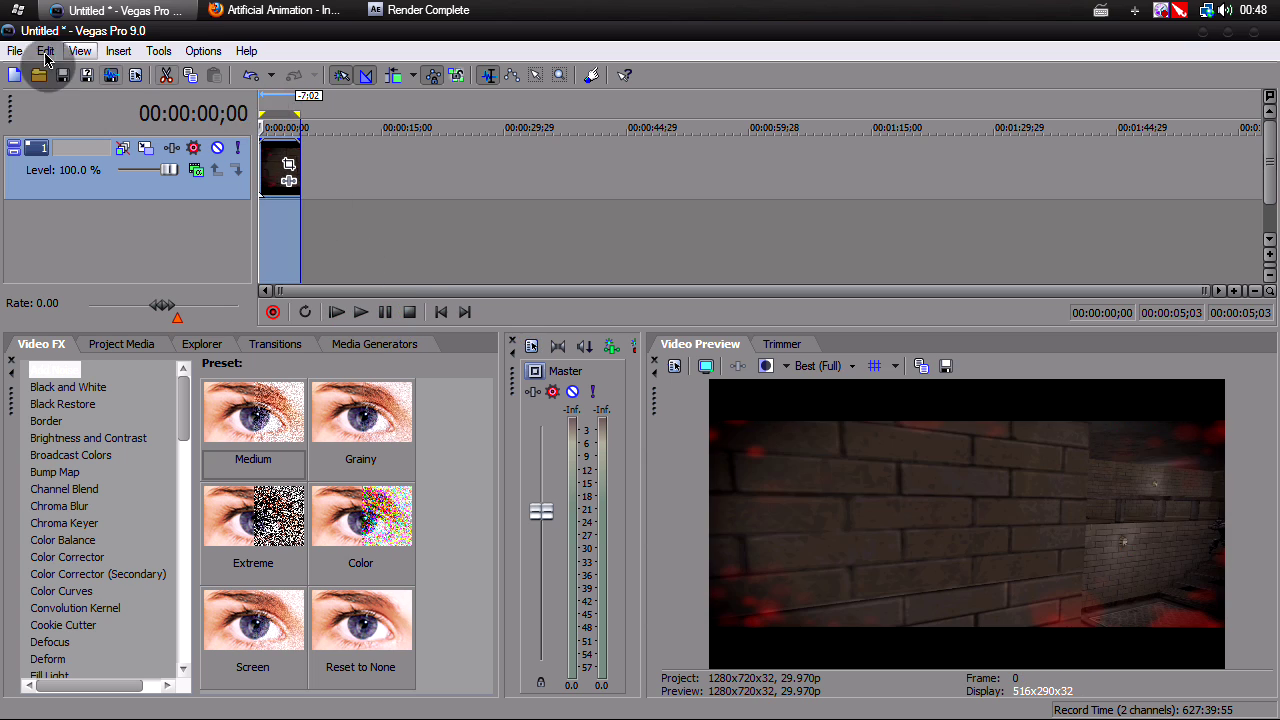
left_click(15, 50)
left_click(124, 196)
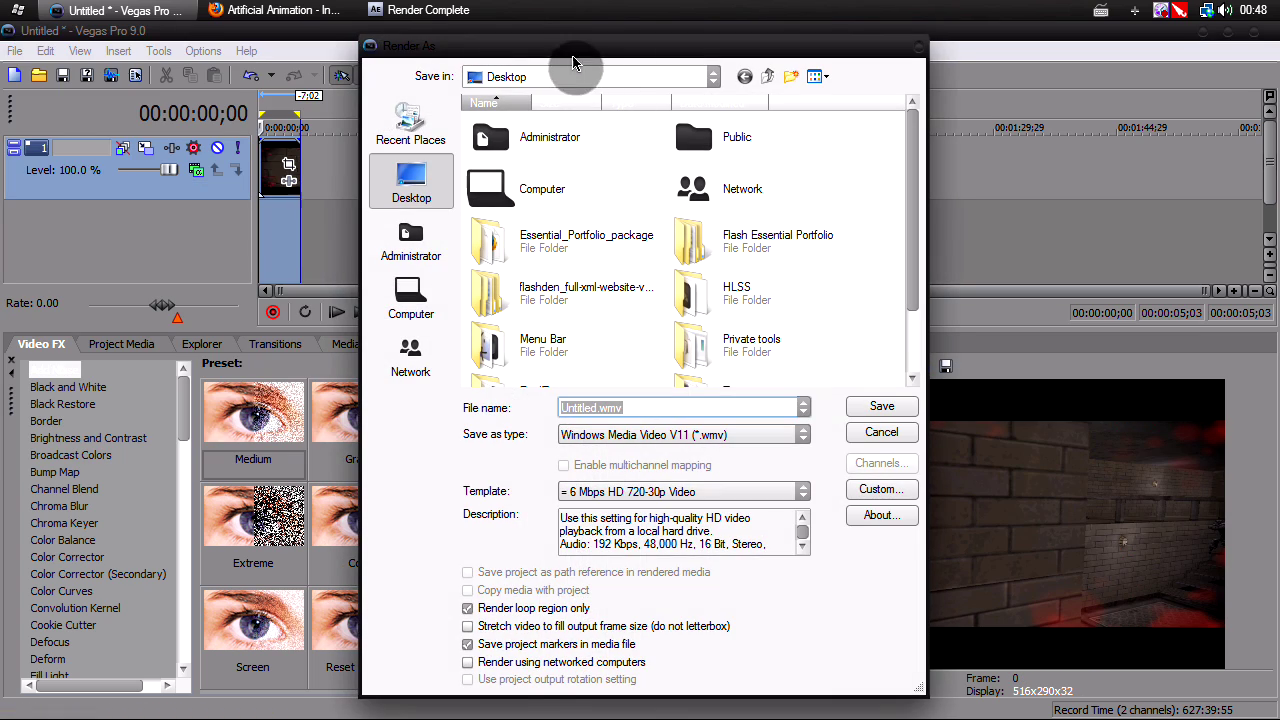
left_click_drag(571, 51, 559, 55)
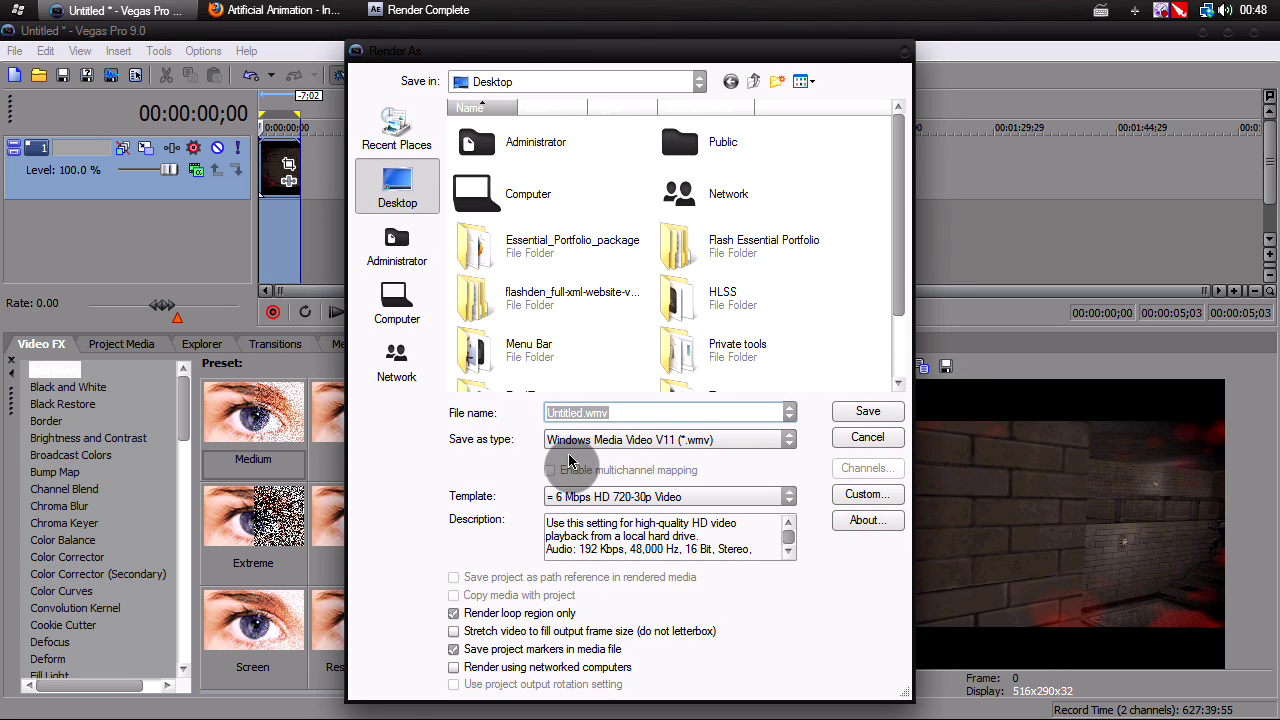
left_click(644, 440)
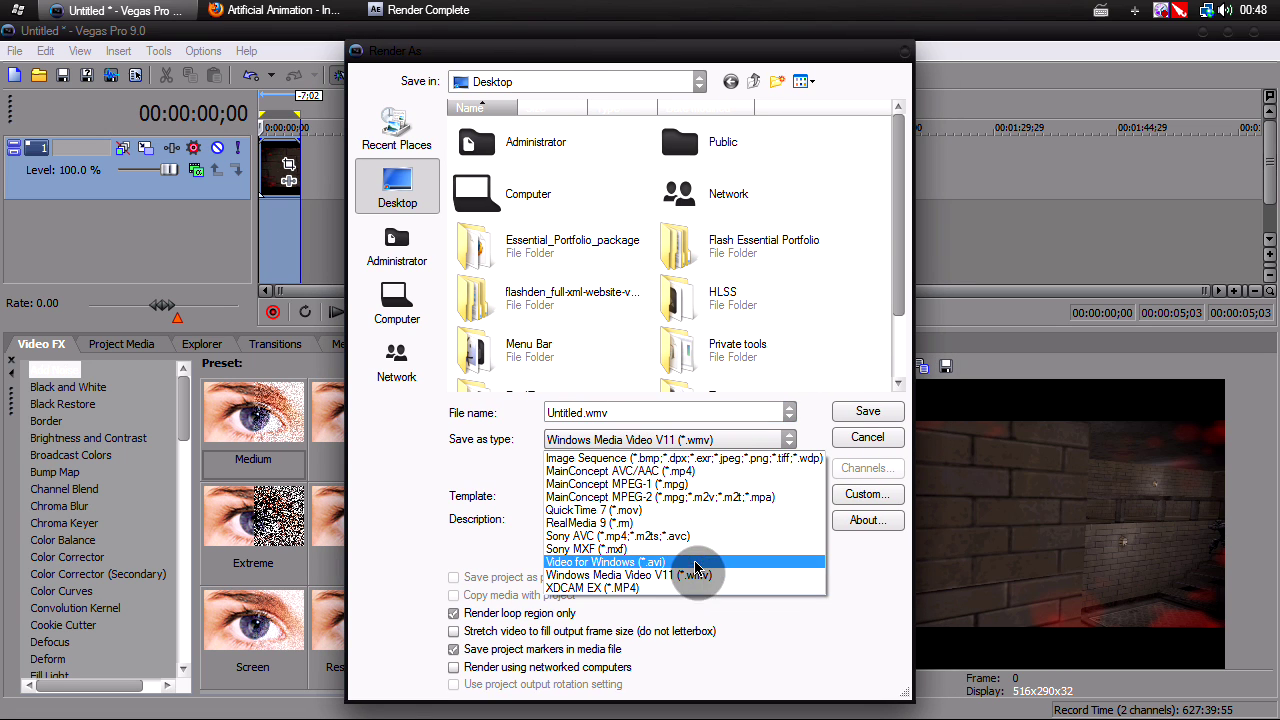
left_click(727, 563)
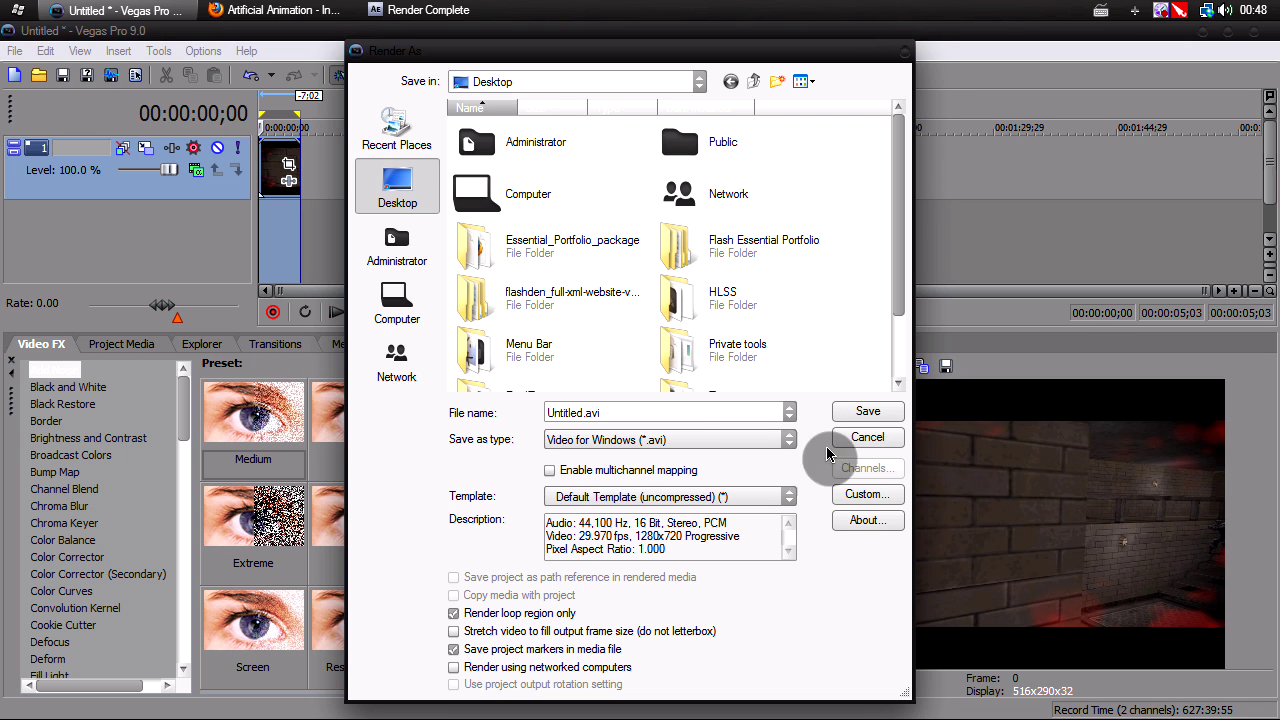
left_click(872, 438)
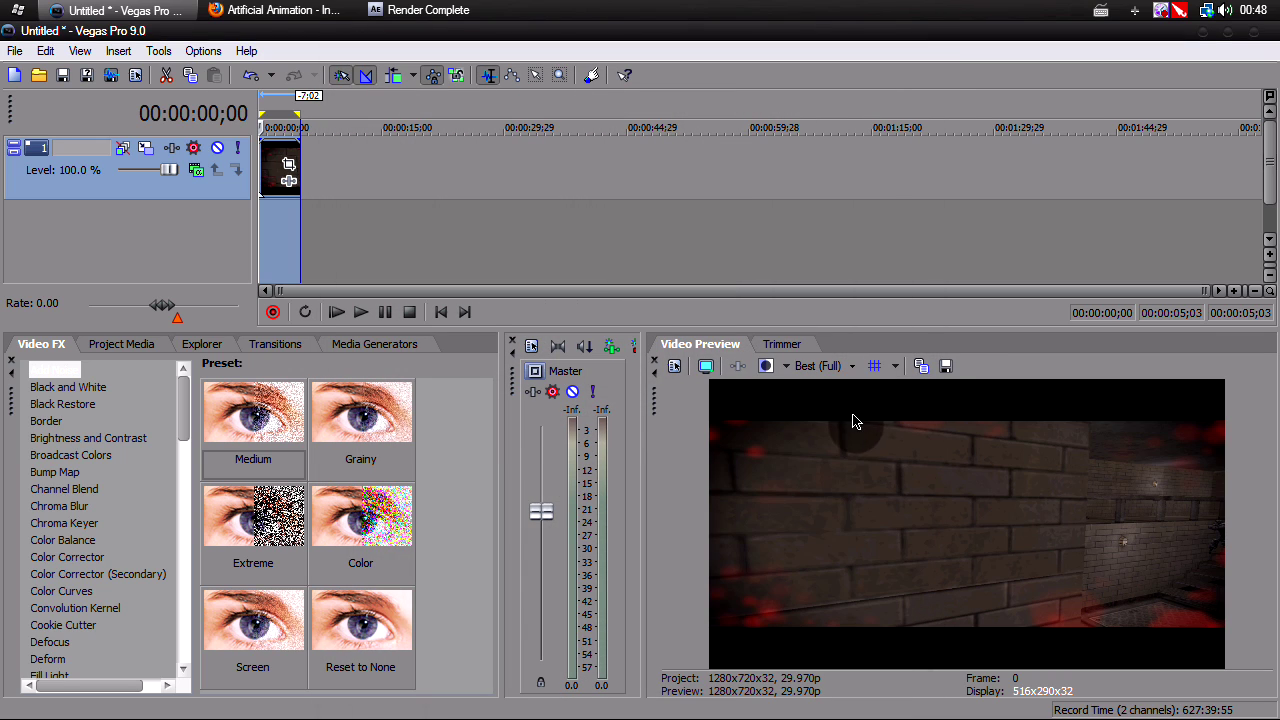
left_click(1201, 33)
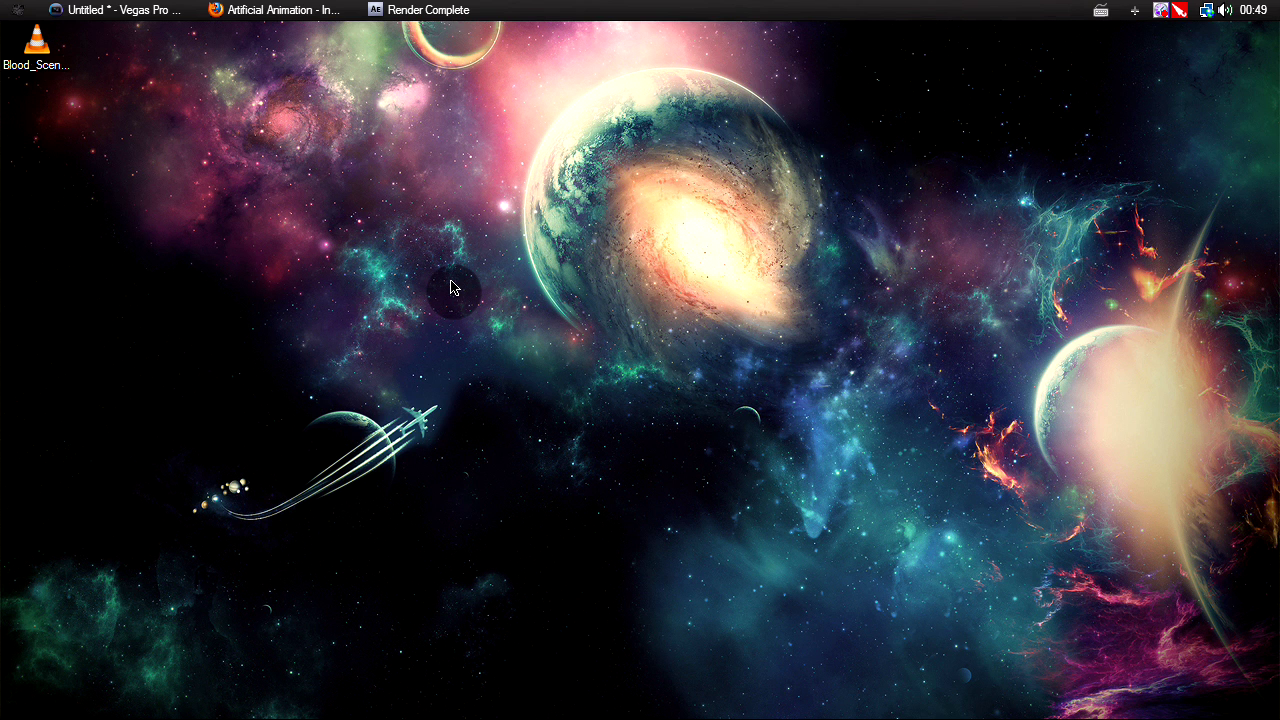
left_click(455, 11)
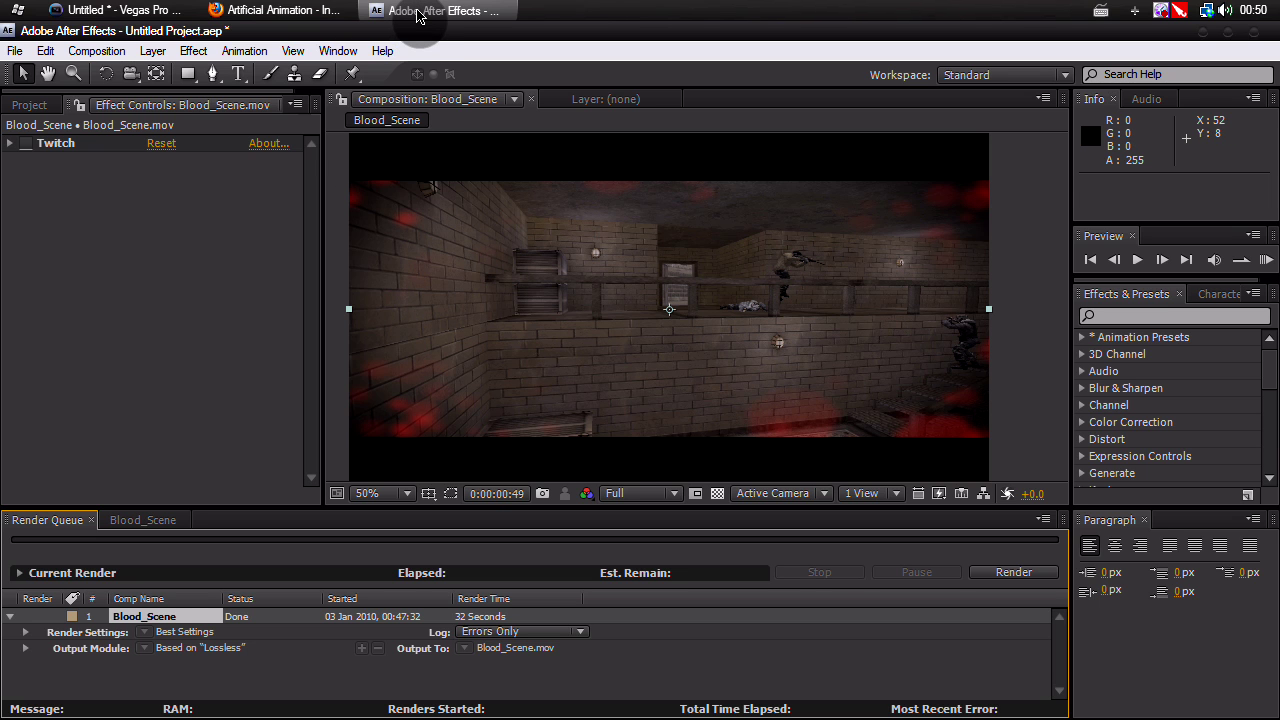
left_click(418, 12)
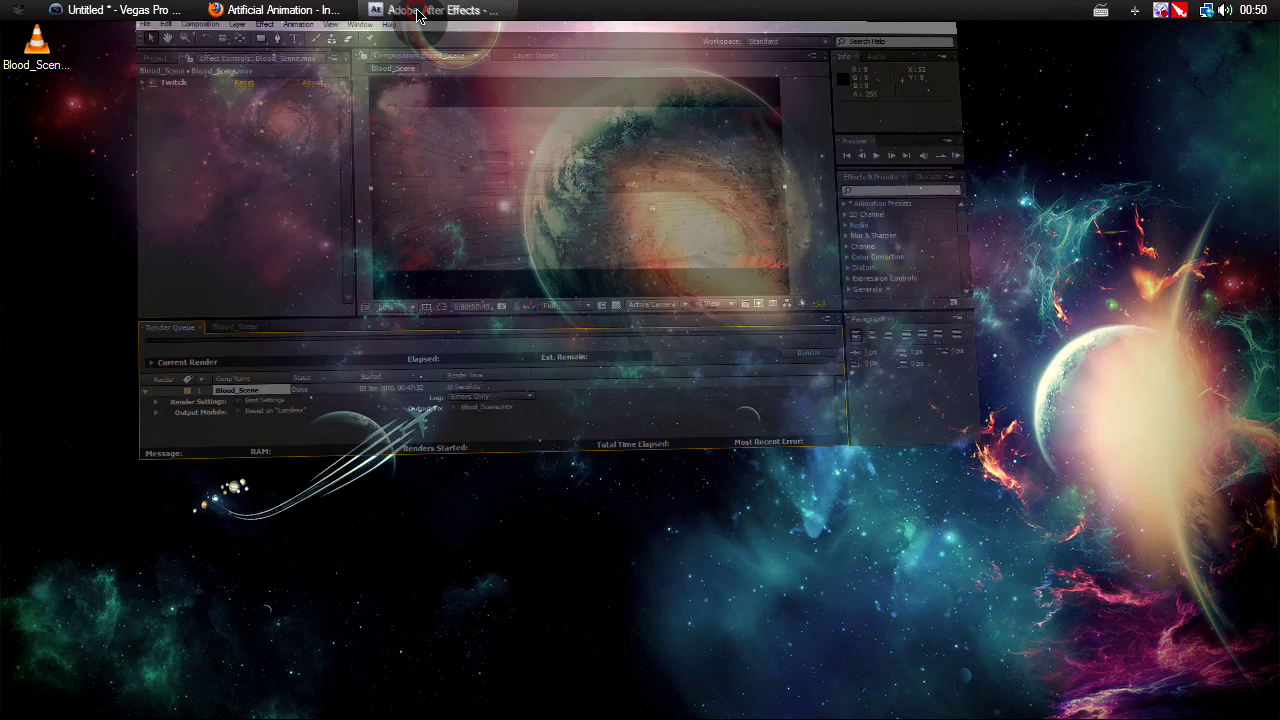